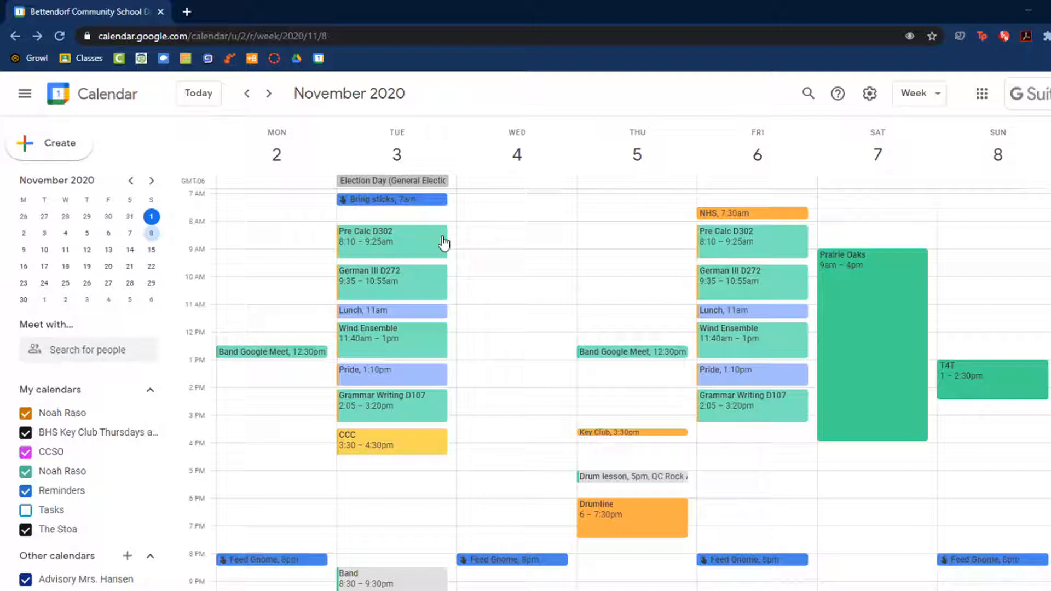
- View the details of Tuesday's Pre Calc D302 class and its Bring sticks reminder
{"action": "scroll", "coordinate": [588, 383], "scroll_direction": "up", "scroll_amount": 1}
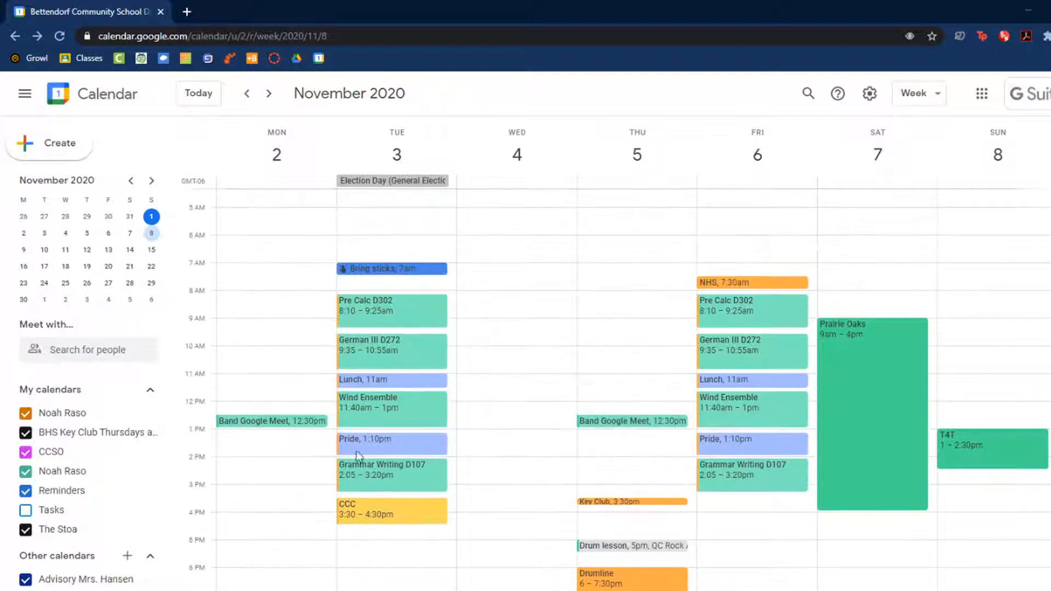
{"action": "scroll", "coordinate": [426, 388], "scroll_direction": "down", "scroll_amount": 1}
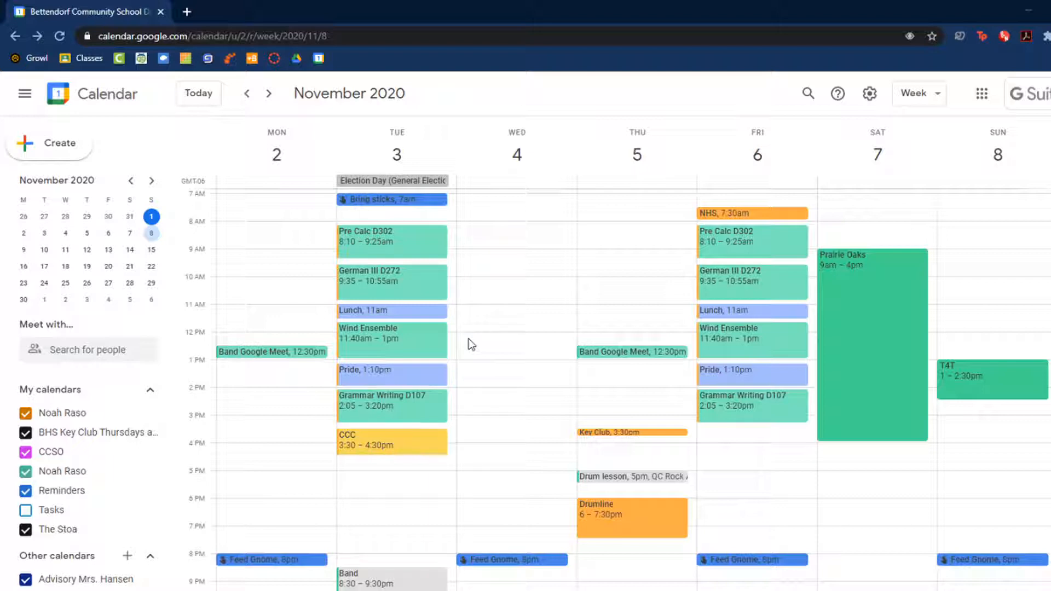
{"action": "scroll", "coordinate": [469, 344], "scroll_direction": "down", "scroll_amount": 1}
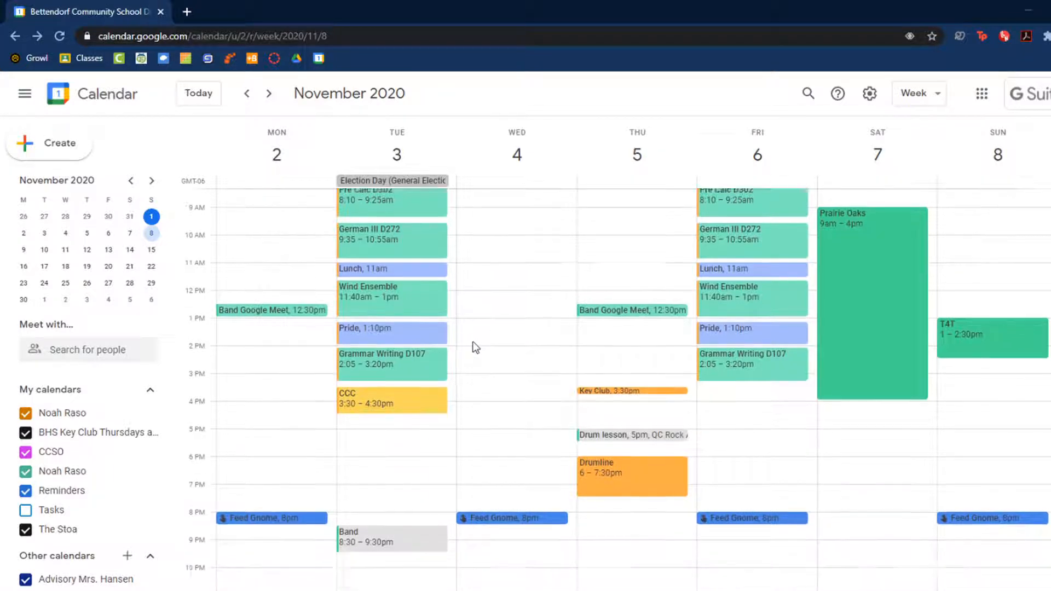
{"action": "scroll", "coordinate": [475, 336], "scroll_direction": "up", "scroll_amount": 3}
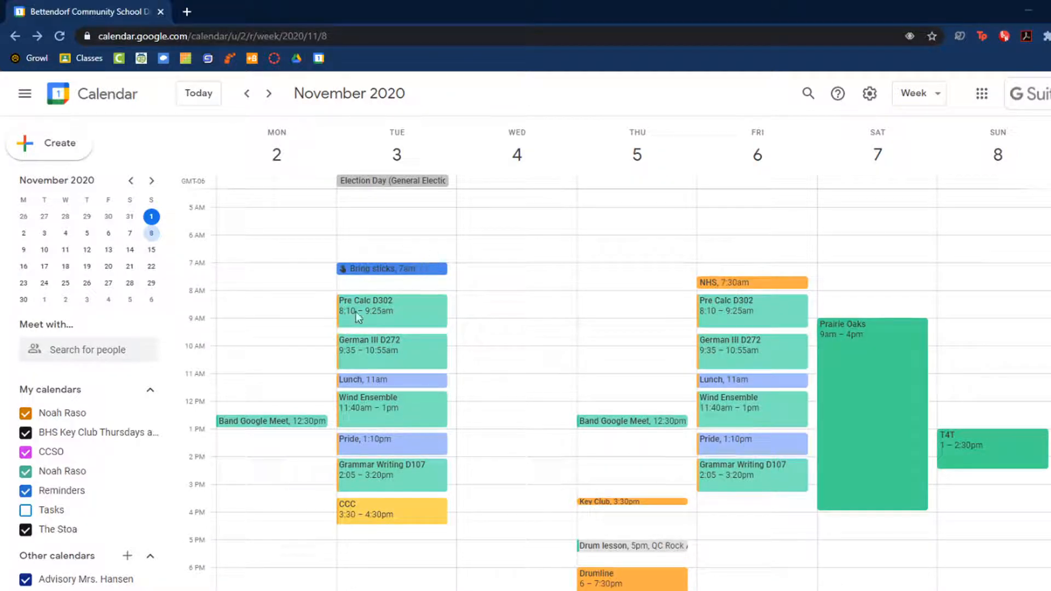
{"action": "left_click", "coordinate": [393, 300]}
{"action": "left_click", "coordinate": [313, 275]}
{"action": "left_click", "coordinate": [394, 272]}
{"action": "left_click", "coordinate": [312, 276]}
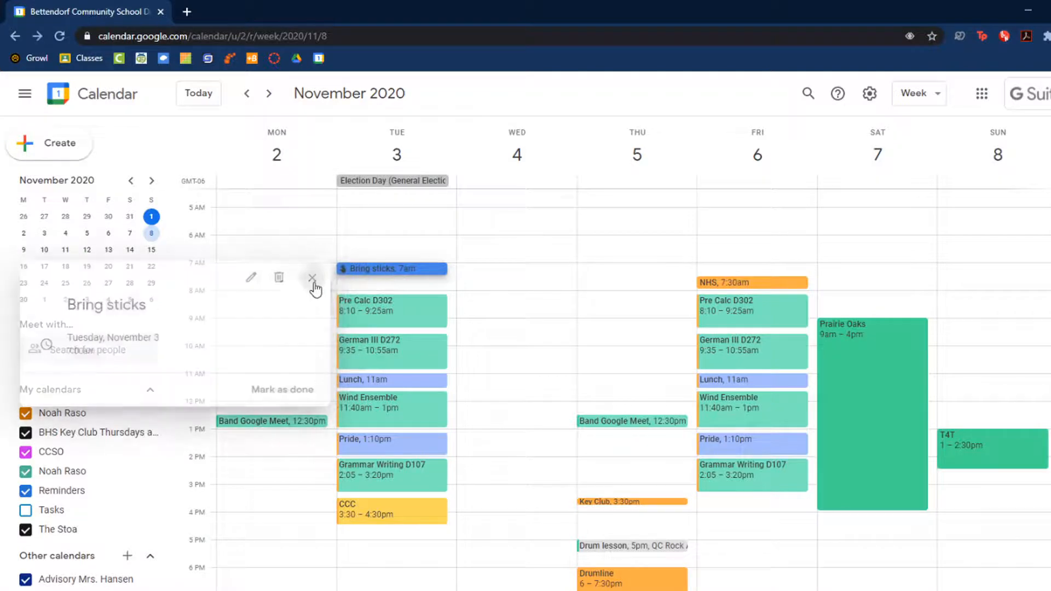
{"action": "left_click", "coordinate": [384, 277]}
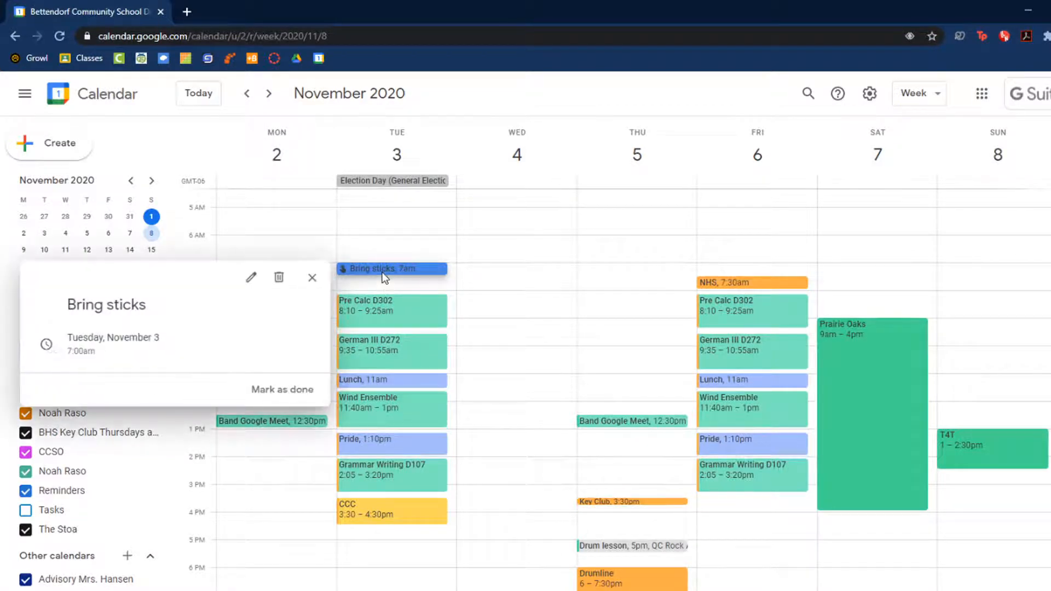
{"action": "left_click_drag", "start_coordinate": [103, 304], "coordinate": [171, 310]}
{"action": "left_click", "coordinate": [175, 312]}
{"action": "left_click", "coordinate": [311, 278]}
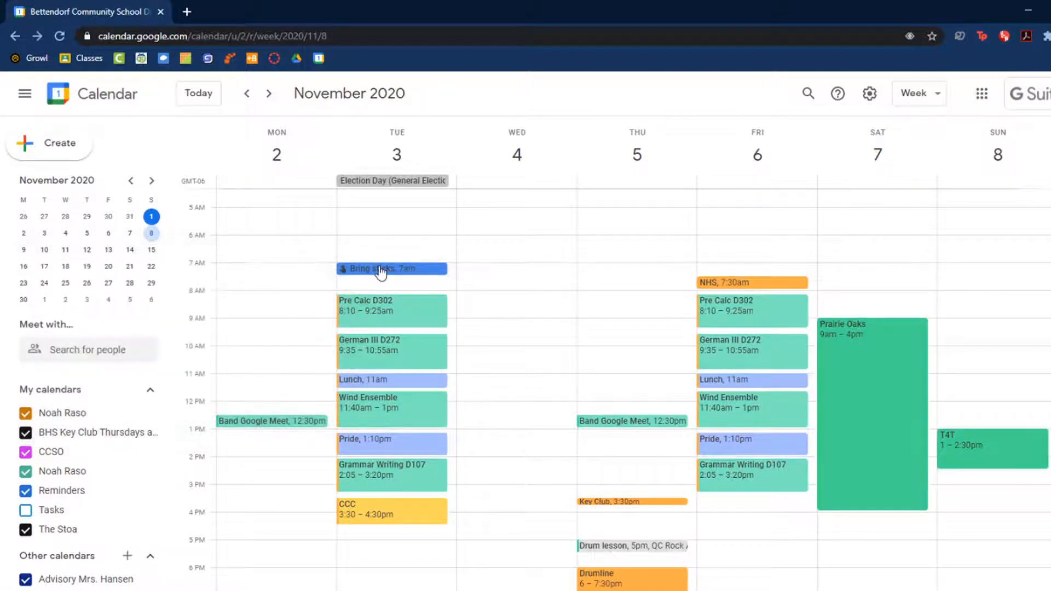
- Show the available actions for Wednesday's Feed Gnome reminder and dismiss them without choosing one
{"action": "scroll", "coordinate": [378, 274], "scroll_direction": "down", "scroll_amount": 2}
{"action": "scroll", "coordinate": [378, 272], "scroll_direction": "up", "scroll_amount": 2}
{"action": "scroll", "coordinate": [378, 274], "scroll_direction": "down", "scroll_amount": 1}
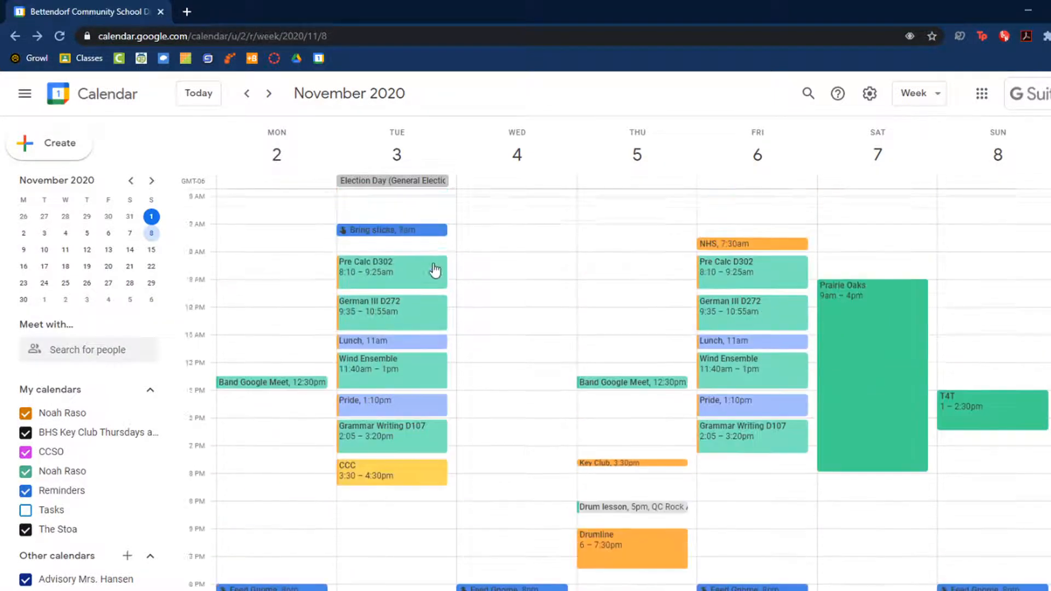
{"action": "scroll", "coordinate": [435, 270], "scroll_direction": "up", "scroll_amount": 1}
{"action": "scroll", "coordinate": [422, 275], "scroll_direction": "down", "scroll_amount": 4}
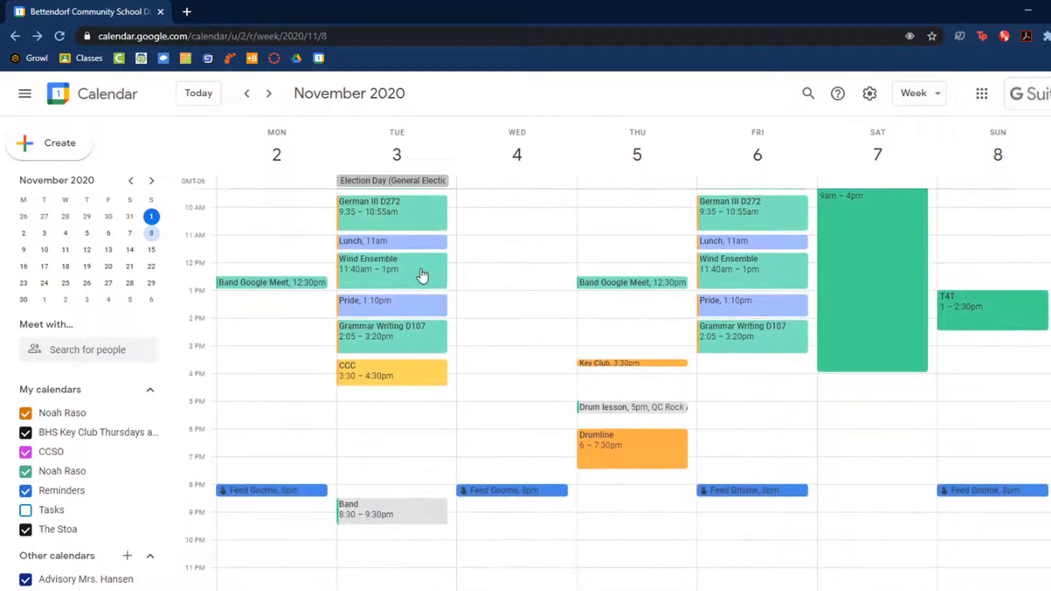
{"action": "right_click", "coordinate": [506, 490]}
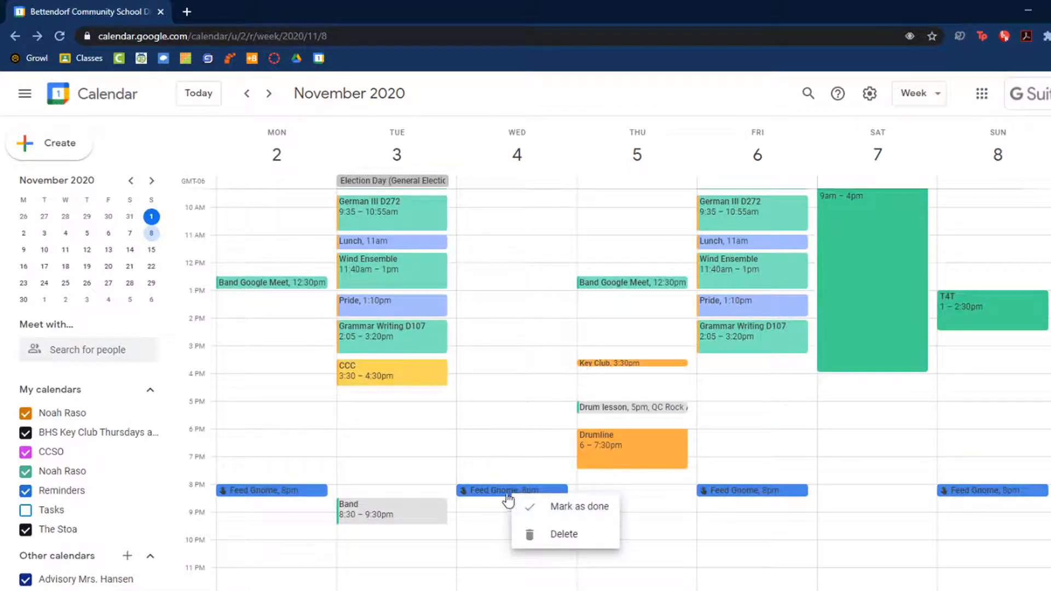
{"action": "left_click", "coordinate": [491, 504]}
{"action": "left_click", "coordinate": [491, 503]}
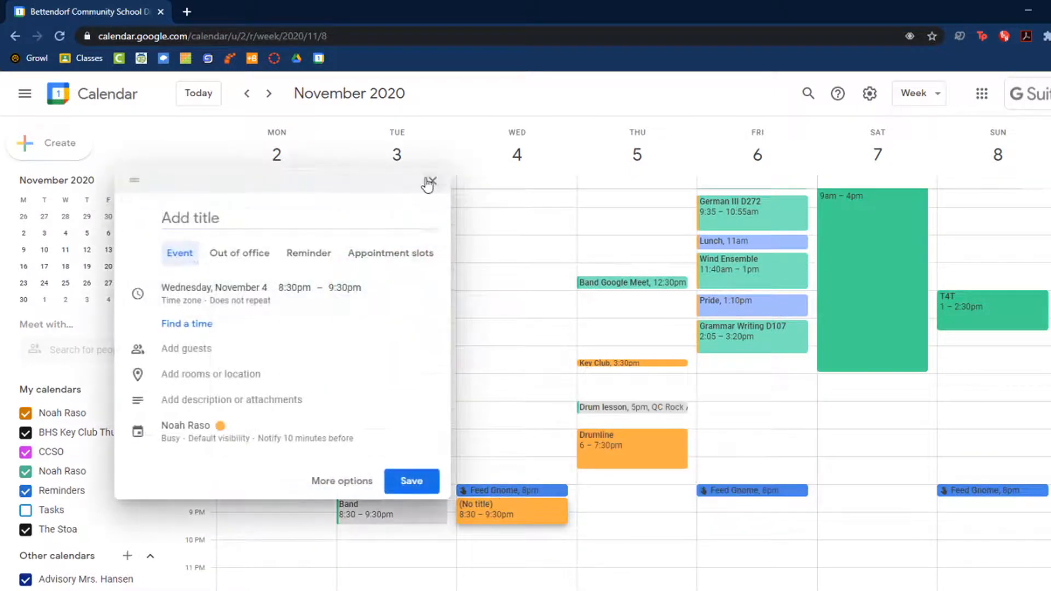
{"action": "left_click", "coordinate": [432, 181]}
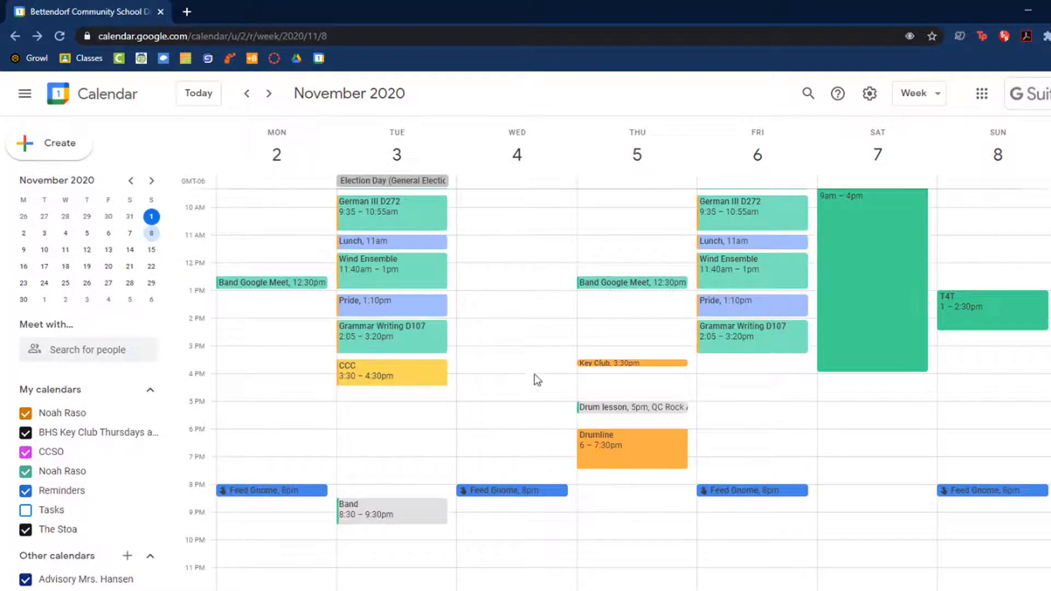
- View the details of Tuesday's German III D272 class and Pride period
{"action": "scroll", "coordinate": [406, 457], "scroll_direction": "up", "scroll_amount": 3}
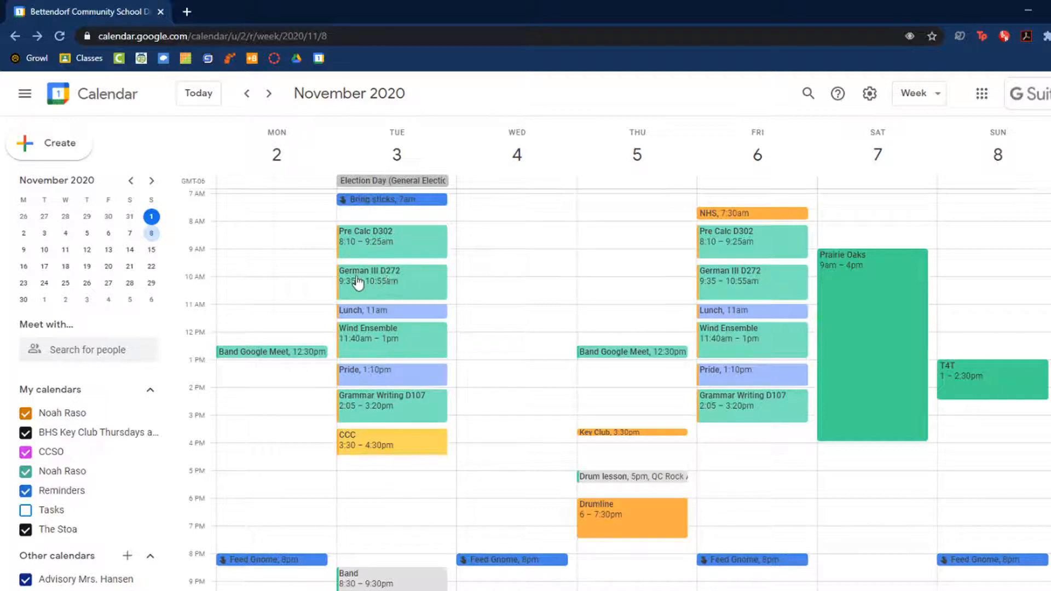
{"action": "left_click", "coordinate": [389, 280]}
{"action": "left_click", "coordinate": [307, 277]}
{"action": "left_click", "coordinate": [393, 377]}
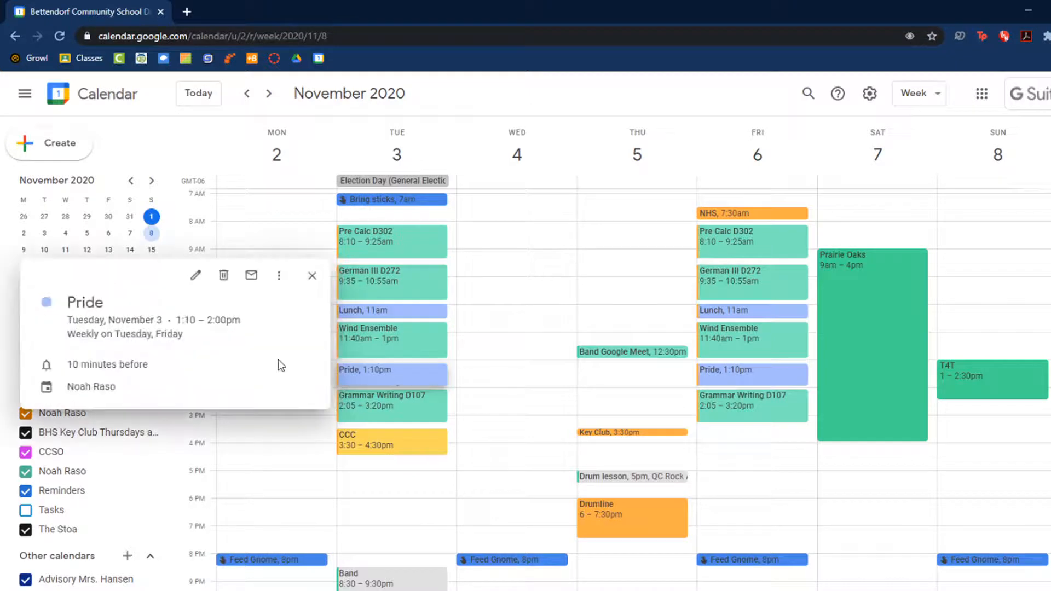
- Edit Friday's Pride event and replace its title with Honor Flight Cards
{"action": "left_click", "coordinate": [709, 376]}
{"action": "left_click", "coordinate": [552, 276]}
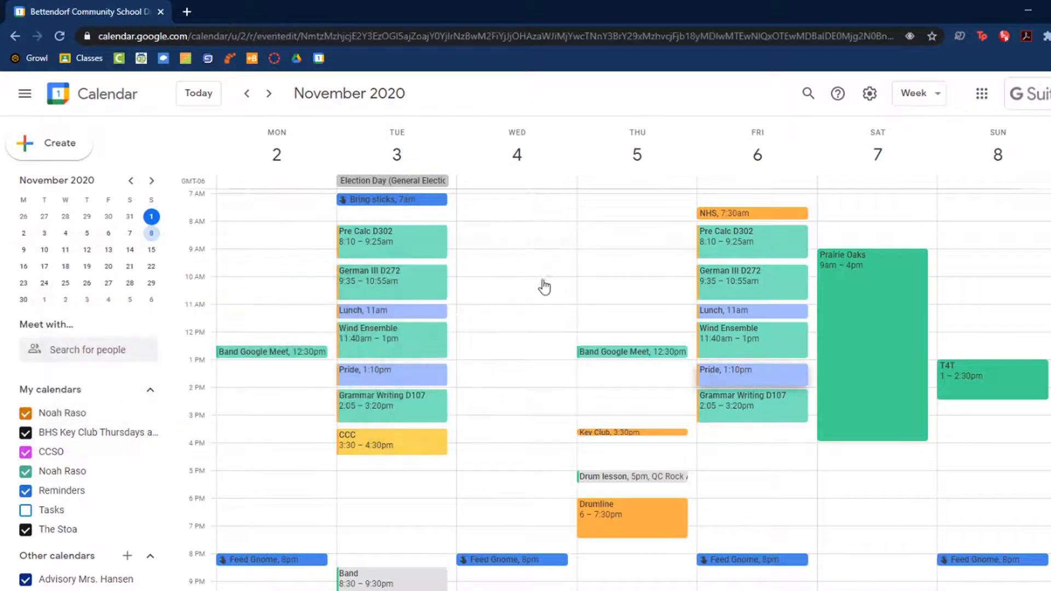
{"action": "double_click", "coordinate": [77, 100]}
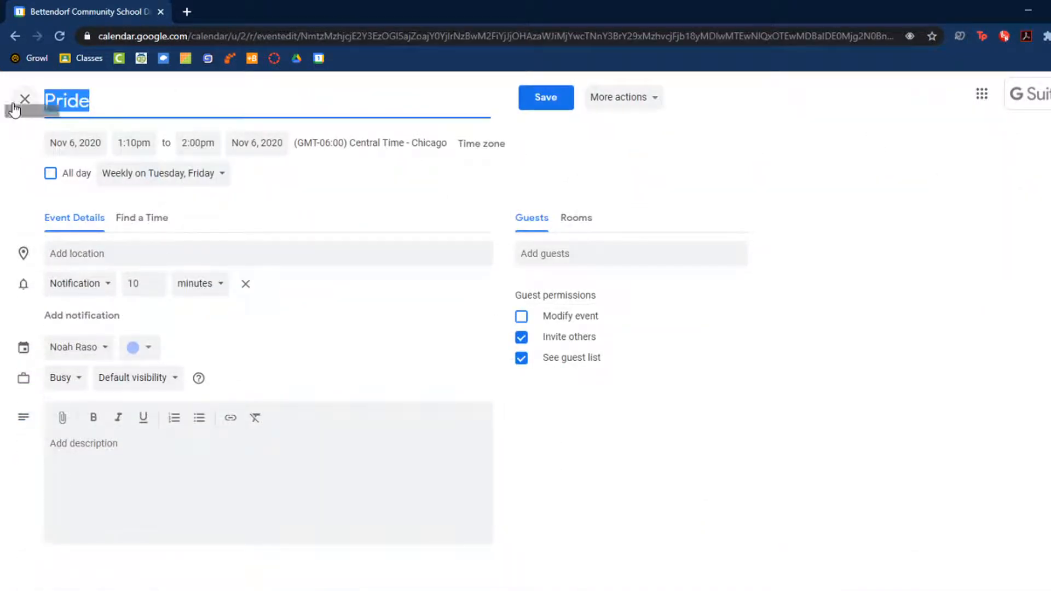
{"action": "key", "text": "BackSpace"}
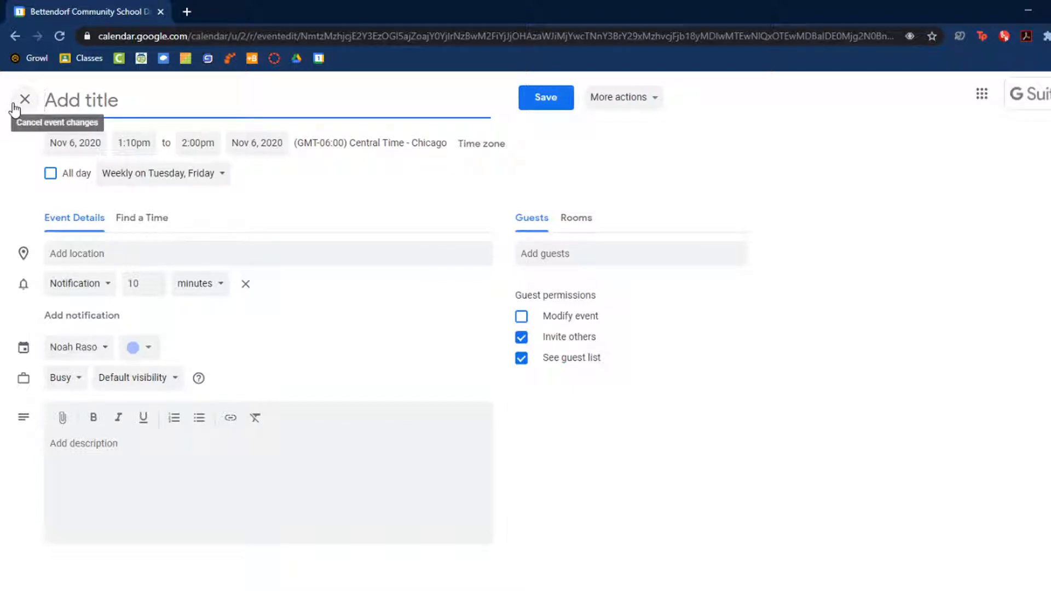
{"action": "type", "text": "Honor F"}
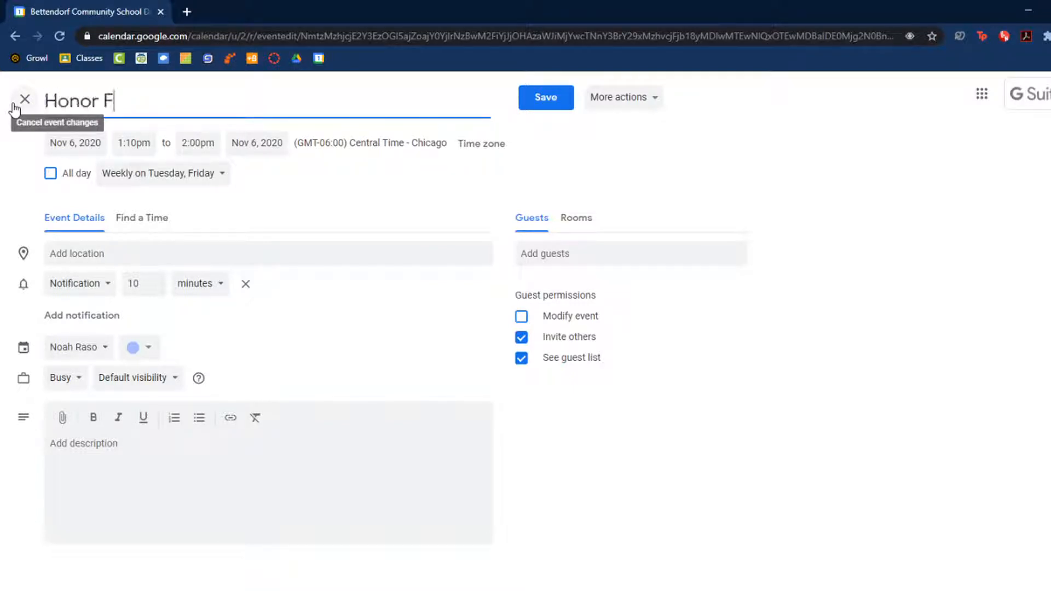
{"action": "type", "text": "light Cards"}
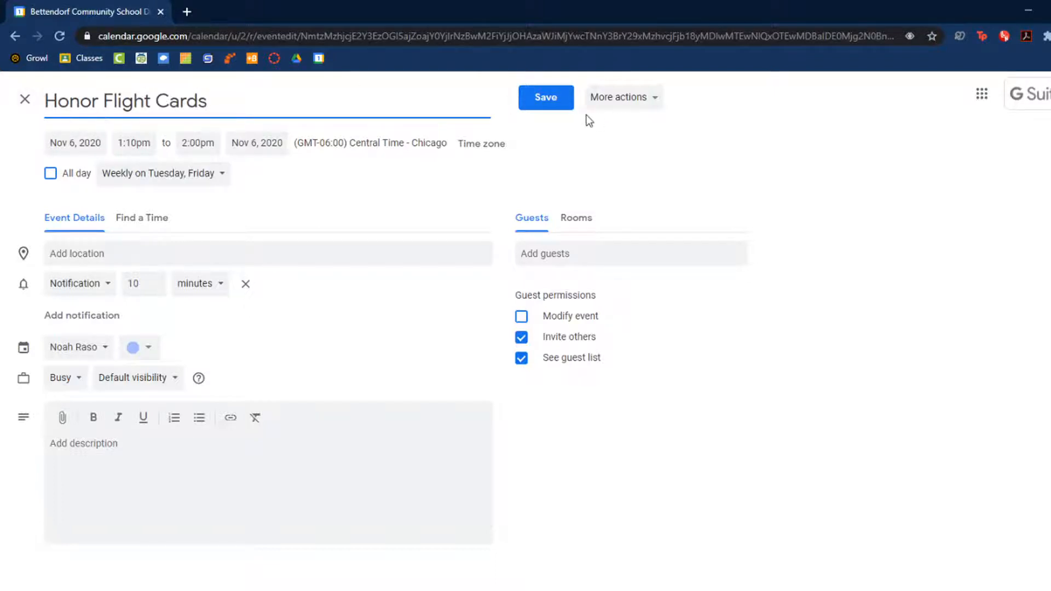
{"action": "left_click", "coordinate": [555, 106]}
{"action": "left_click", "coordinate": [599, 392]}
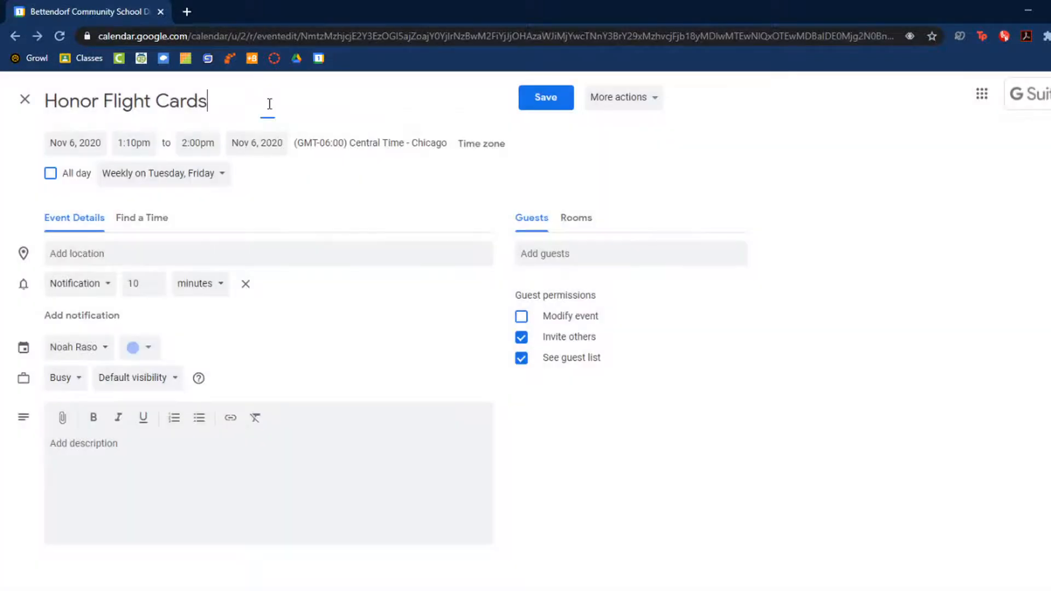
- Append the person's surname in parentheses to the Honor Flight Cards title and save the change for this Friday's occurrence only
{"action": "left_click", "coordinate": [269, 103]}
{"action": "type", "text": "(Schne"}
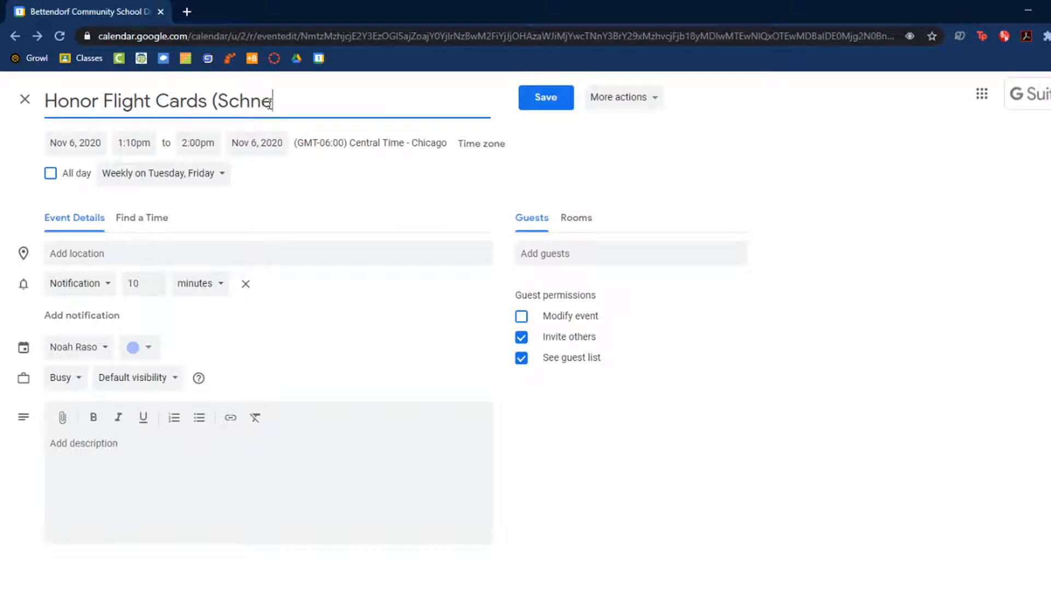
{"action": "type", "text": "ckloth)"}
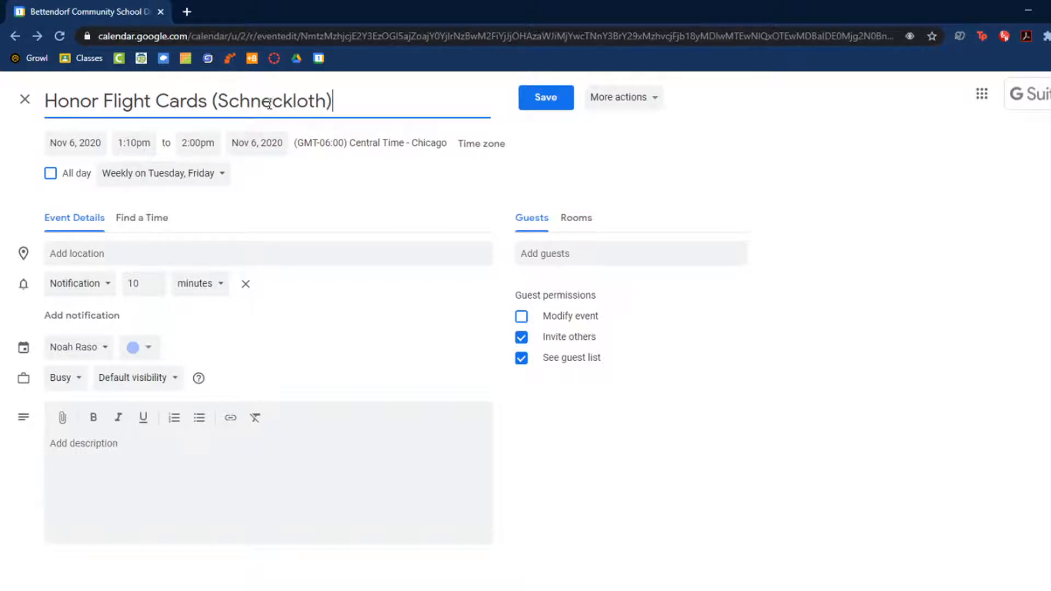
{"action": "left_click", "coordinate": [545, 98]}
{"action": "left_click", "coordinate": [646, 394]}
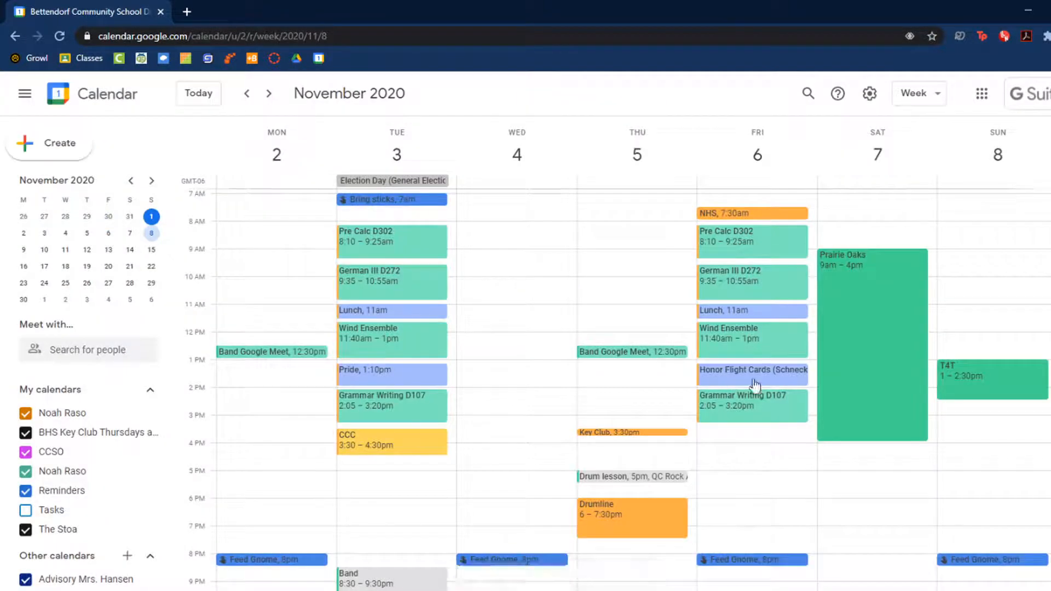
{"action": "left_click", "coordinate": [754, 378]}
{"action": "left_click", "coordinate": [673, 275]}
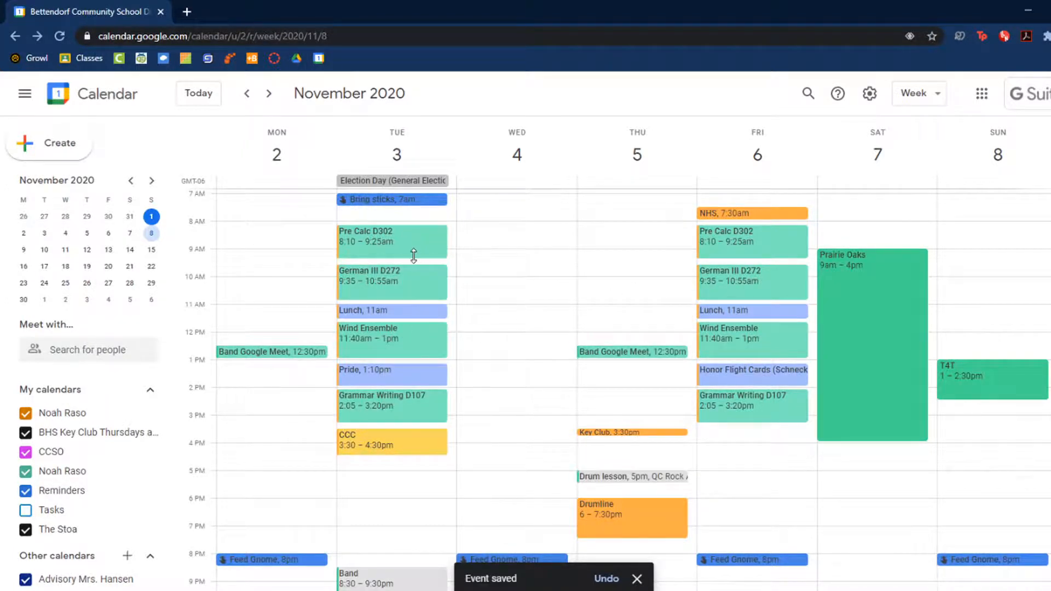
- Start a new event on Thursday, November 5 from 8:30am to 9:30am and open its full editing form
{"action": "scroll", "coordinate": [436, 263], "scroll_direction": "up", "scroll_amount": 3}
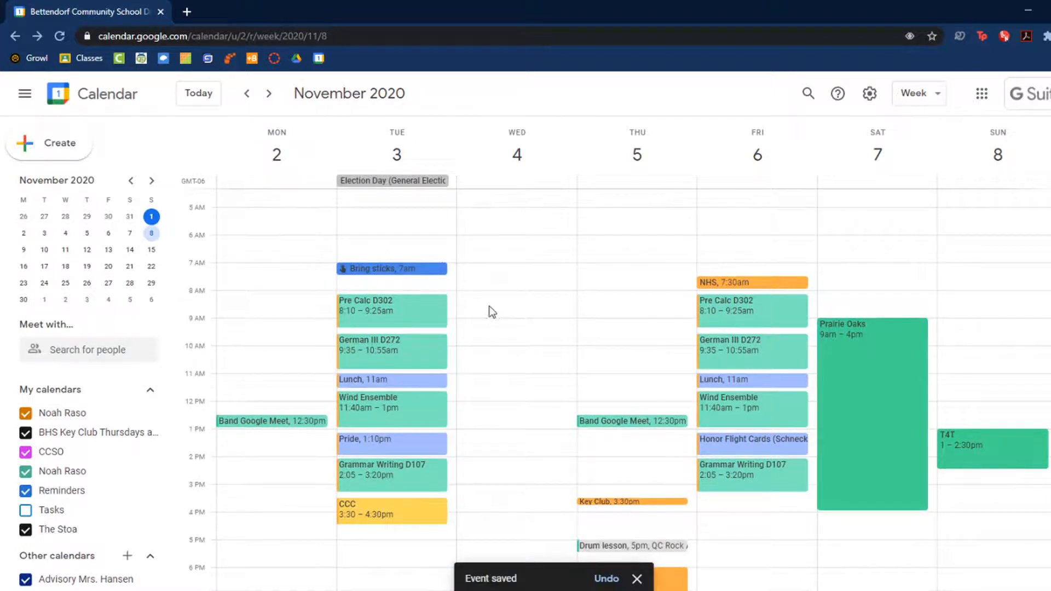
{"action": "left_click", "coordinate": [482, 299]}
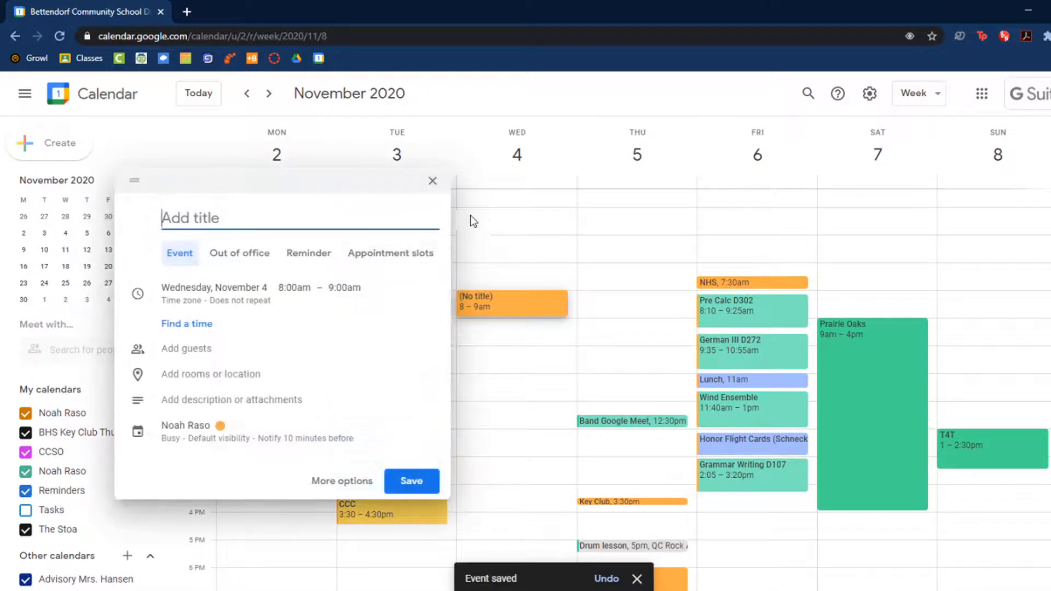
{"action": "left_click", "coordinate": [487, 197]}
{"action": "left_click", "coordinate": [609, 321]}
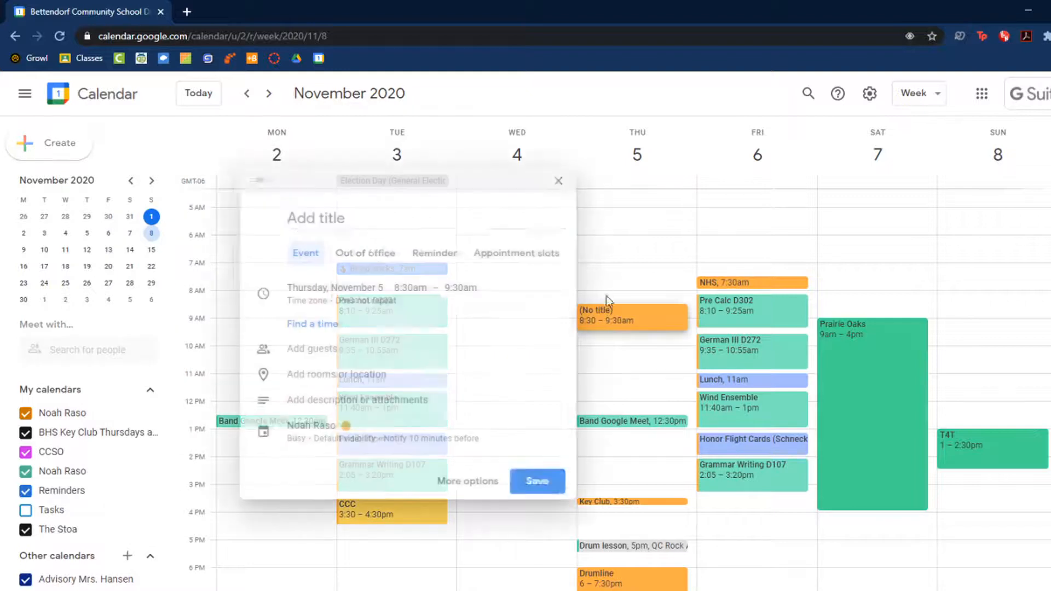
{"action": "left_click", "coordinate": [487, 483]}
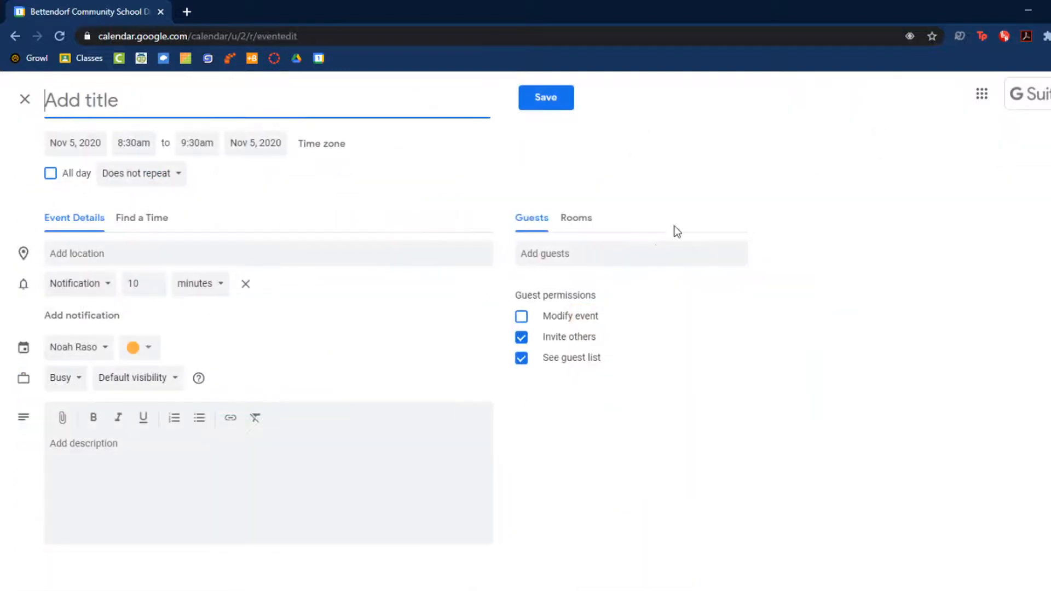
- Set a custom recurrence so the event repeats weekly on Monday and Thursday
{"action": "left_click", "coordinate": [122, 183]}
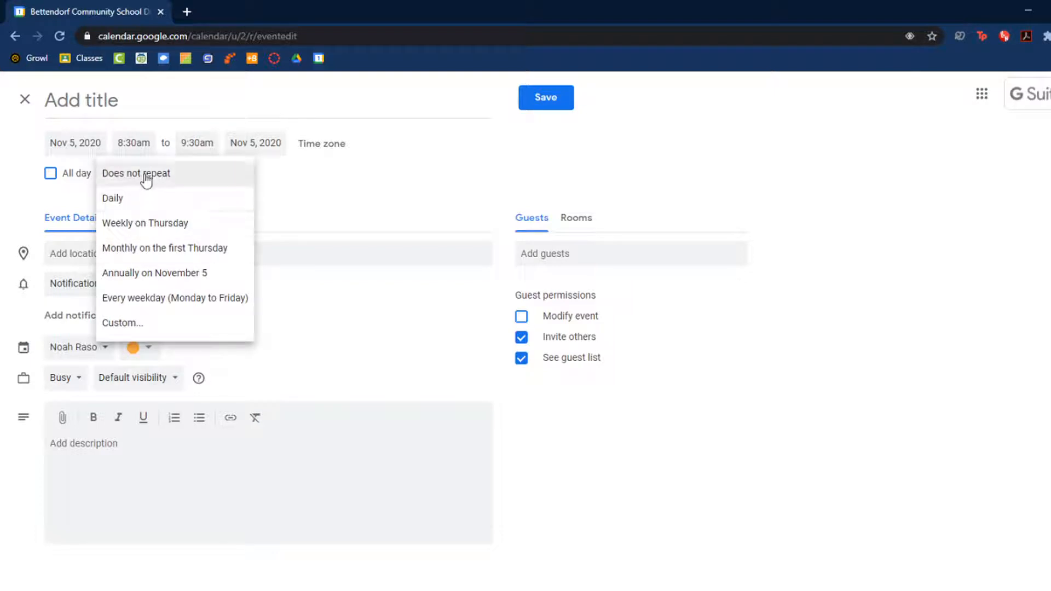
{"action": "left_click", "coordinate": [144, 324]}
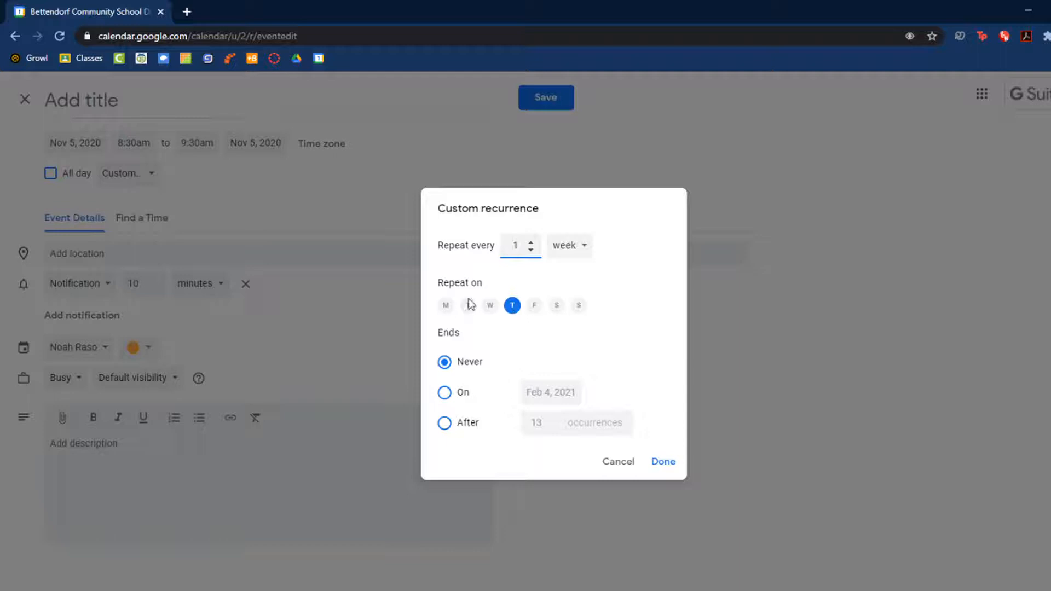
{"action": "left_click", "coordinate": [446, 305]}
{"action": "left_click", "coordinate": [446, 305]}
{"action": "left_click", "coordinate": [468, 306]}
{"action": "left_click", "coordinate": [534, 305]}
{"action": "left_click", "coordinate": [535, 306]}
{"action": "left_click", "coordinate": [513, 305]}
{"action": "left_click", "coordinate": [468, 305]}
{"action": "left_click", "coordinate": [446, 305]}
{"action": "left_click", "coordinate": [673, 465]}
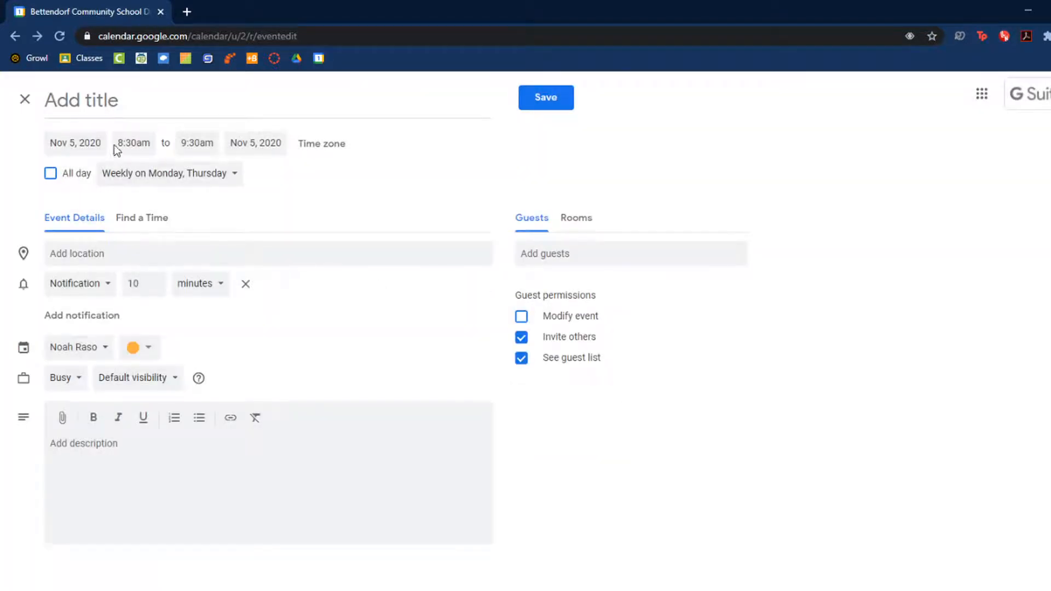
- Set the event's start time to 8:10am
{"action": "left_click", "coordinate": [97, 99]}
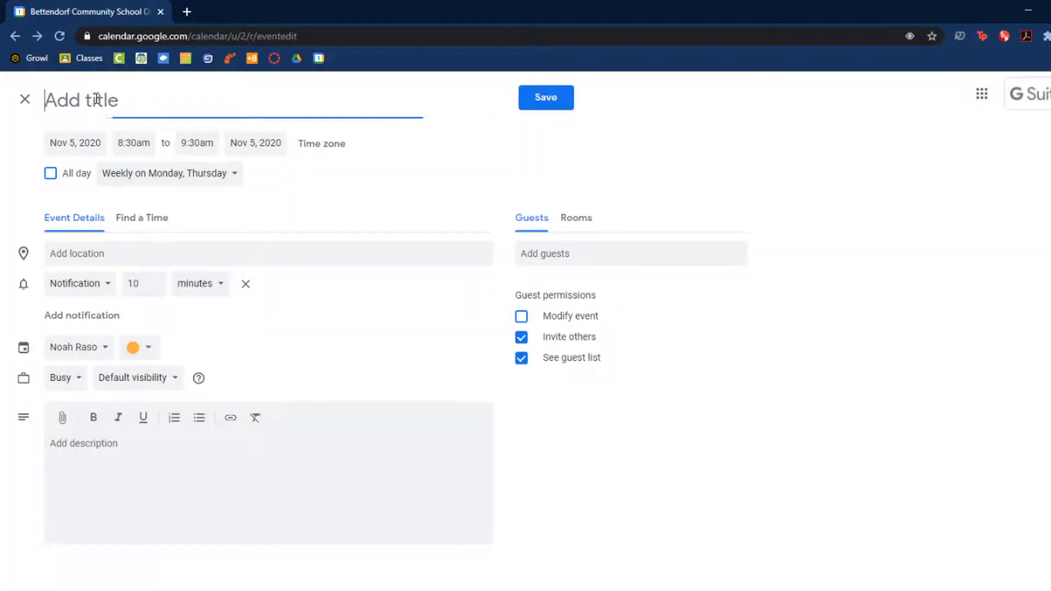
{"action": "left_click", "coordinate": [138, 143]}
{"action": "scroll", "coordinate": [148, 180], "scroll_direction": "up", "scroll_amount": 2}
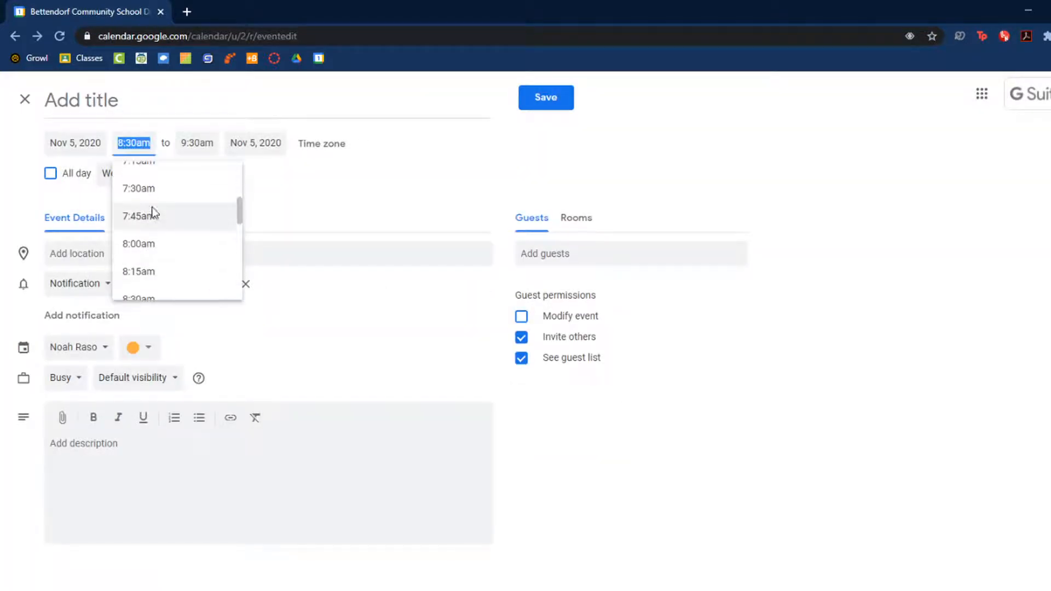
{"action": "left_click", "coordinate": [158, 247]}
{"action": "left_click", "coordinate": [136, 142]}
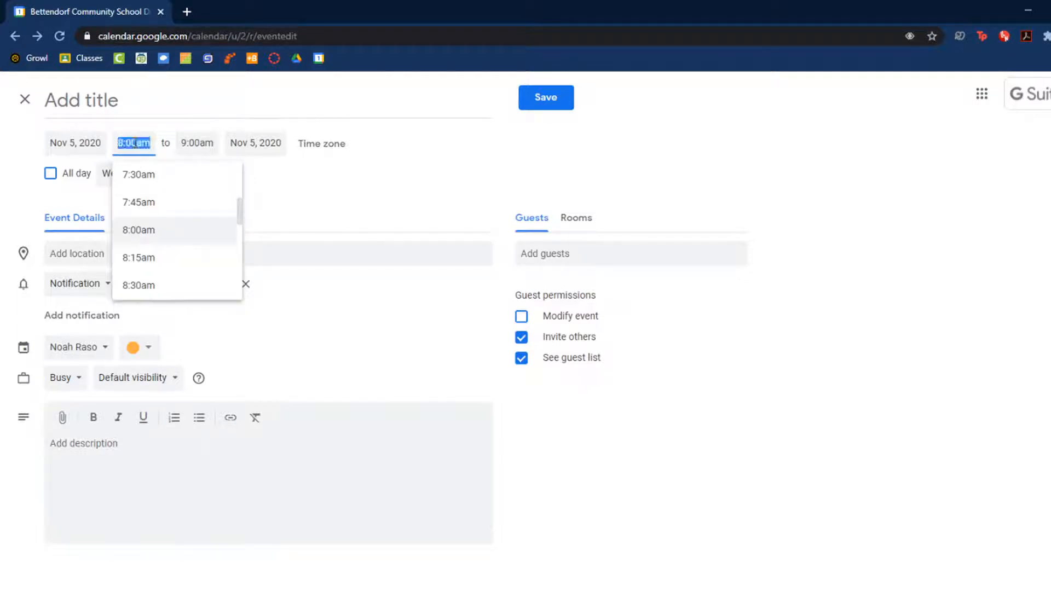
{"action": "left_click", "coordinate": [133, 143]}
{"action": "key", "text": "BackSpace"}
{"action": "type", "text": "1"}
- Set the event's end time to 3:20pm and title it School
{"action": "left_click", "coordinate": [186, 151]}
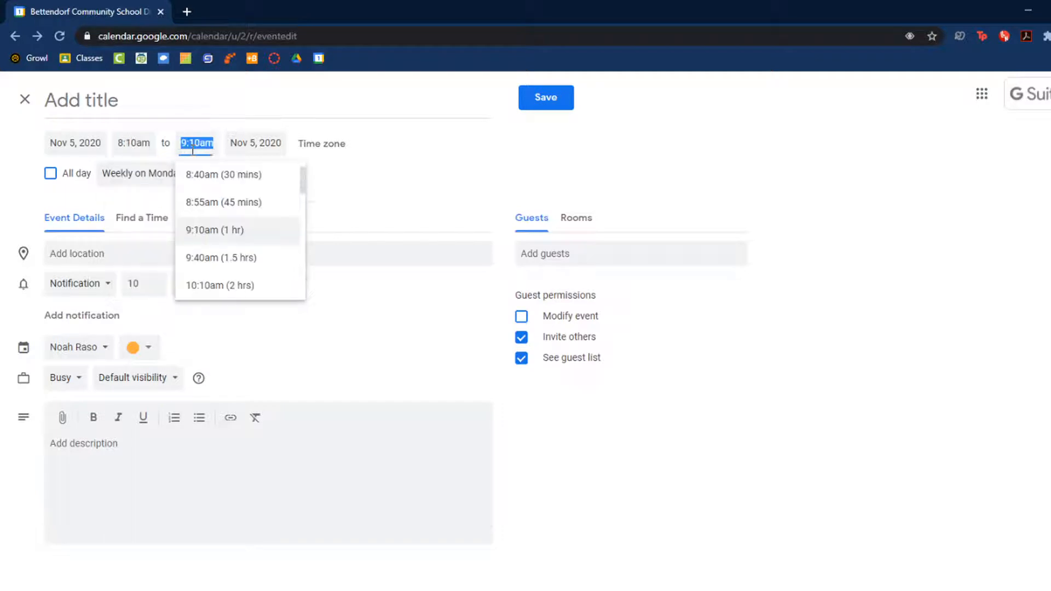
{"action": "type", "text": "3:20"}
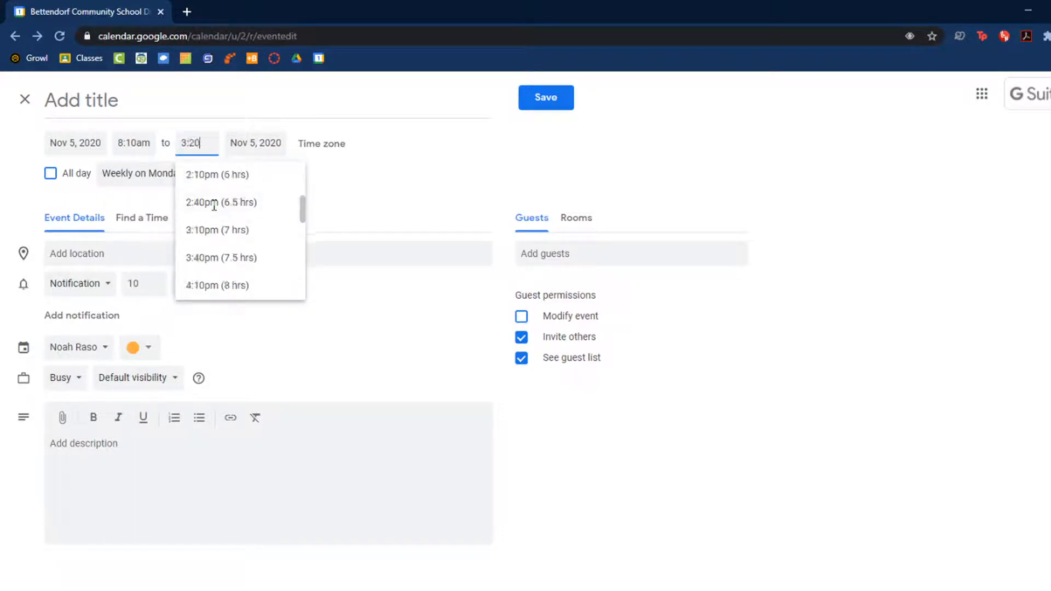
{"action": "left_click", "coordinate": [151, 101]}
{"action": "type", "text": "School"}
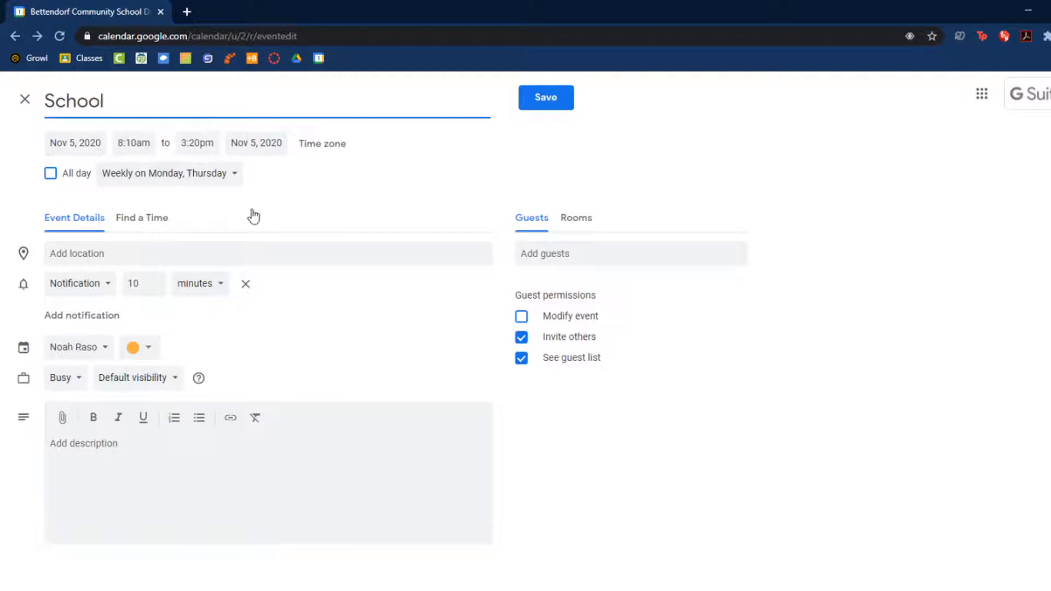
{"action": "left_click", "coordinate": [281, 227]}
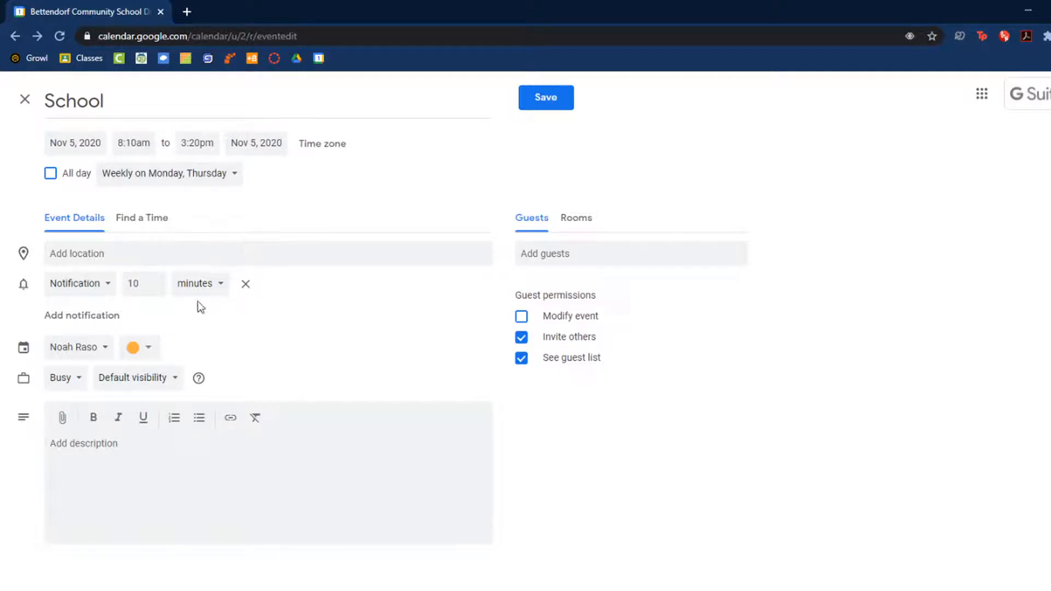
- Look up the hybrid in-person bell schedule on the Bettendorf High School website (bhs.bettendorf.k12.ia.us)
{"action": "left_click", "coordinate": [187, 12]}
{"action": "type", "text": "bhs"}
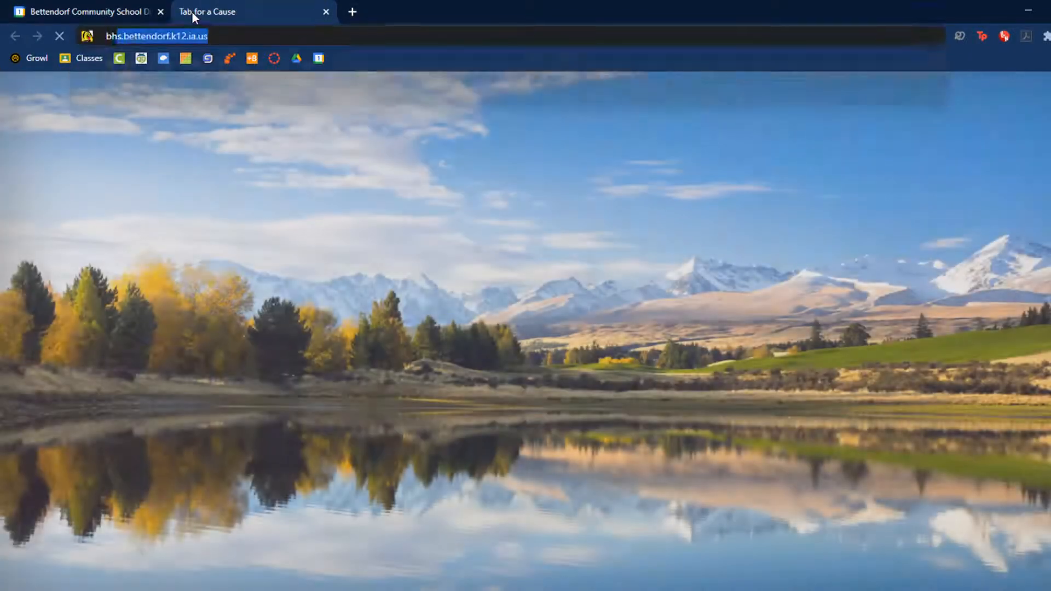
{"action": "key", "text": "Return"}
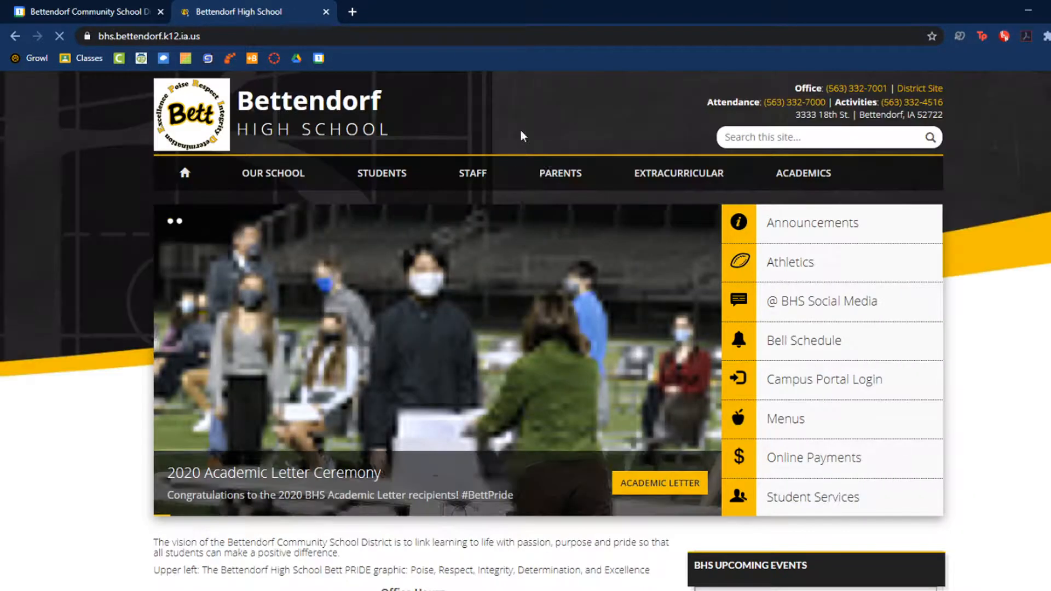
{"action": "mouse_move", "coordinate": [469, 172]}
{"action": "mouse_move", "coordinate": [398, 171]}
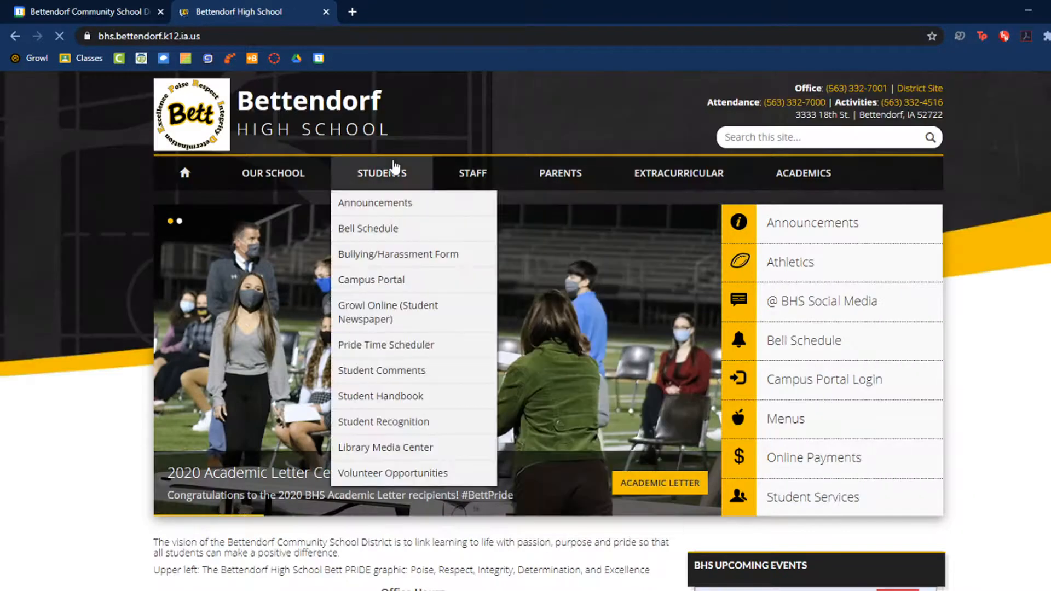
{"action": "left_click", "coordinate": [390, 243]}
{"action": "scroll", "coordinate": [333, 241], "scroll_direction": "down", "scroll_amount": 7}
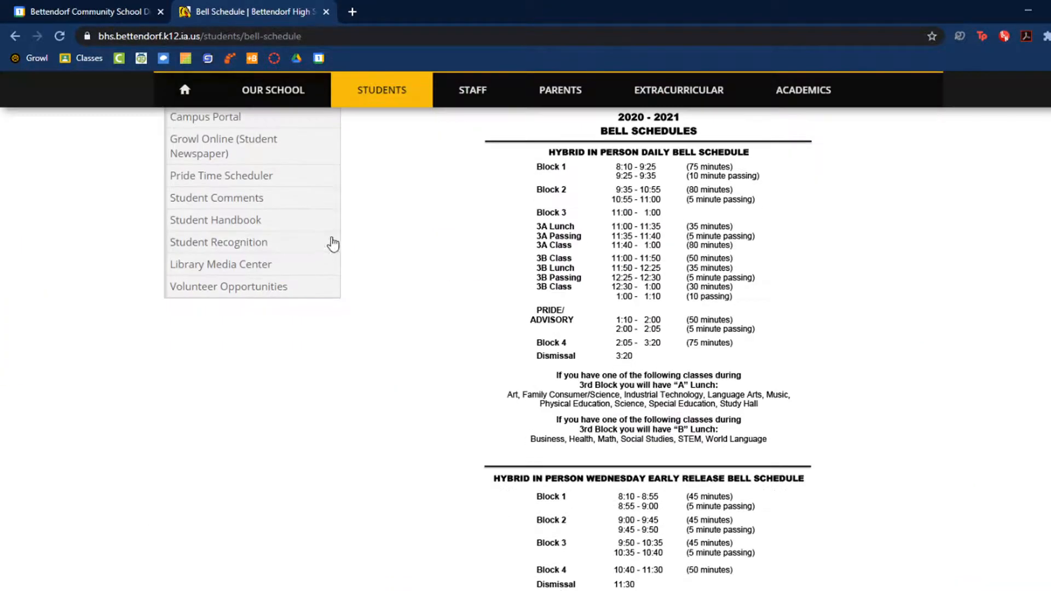
{"action": "scroll", "coordinate": [606, 277], "scroll_direction": "up", "scroll_amount": 3}
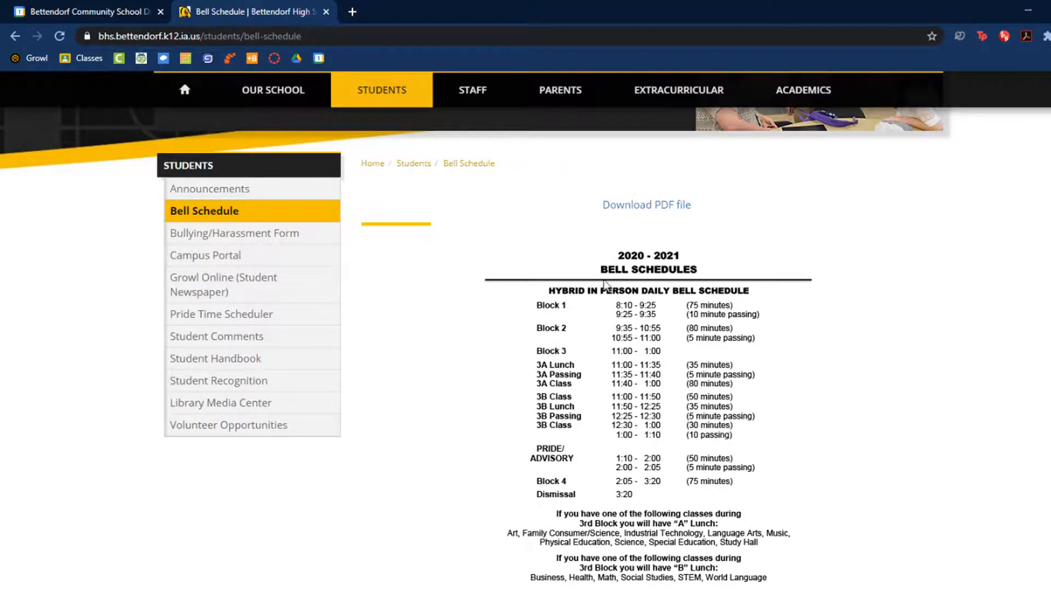
- Return to the calendar event form and set the School event's end time to 9:25pm
{"action": "left_click", "coordinate": [41, 6]}
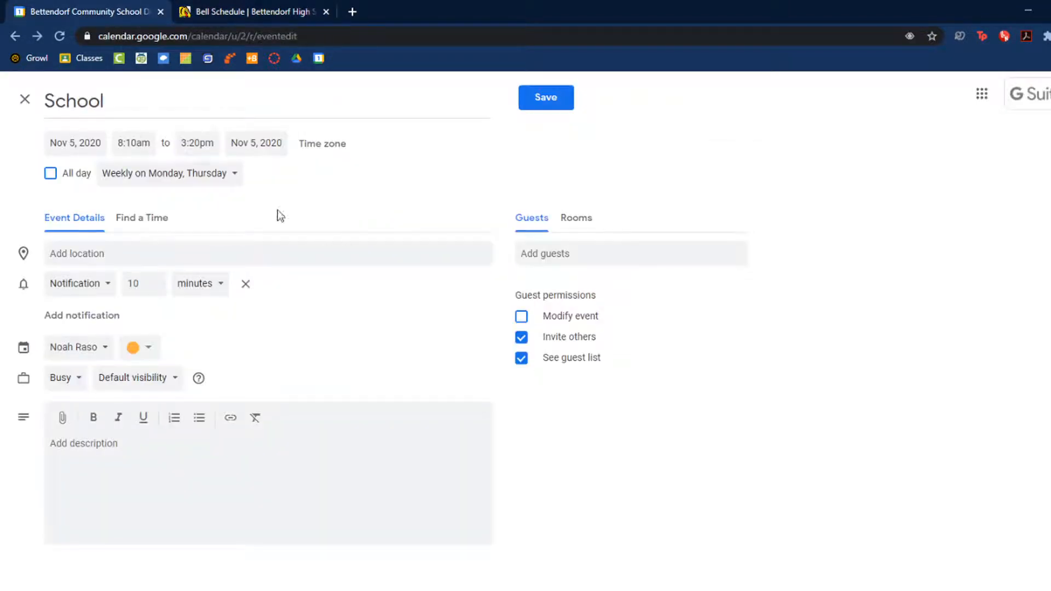
{"action": "left_click", "coordinate": [182, 147]}
{"action": "left_click_drag", "start_coordinate": [199, 143], "coordinate": [160, 145]}
{"action": "type", "text": "9:25"}
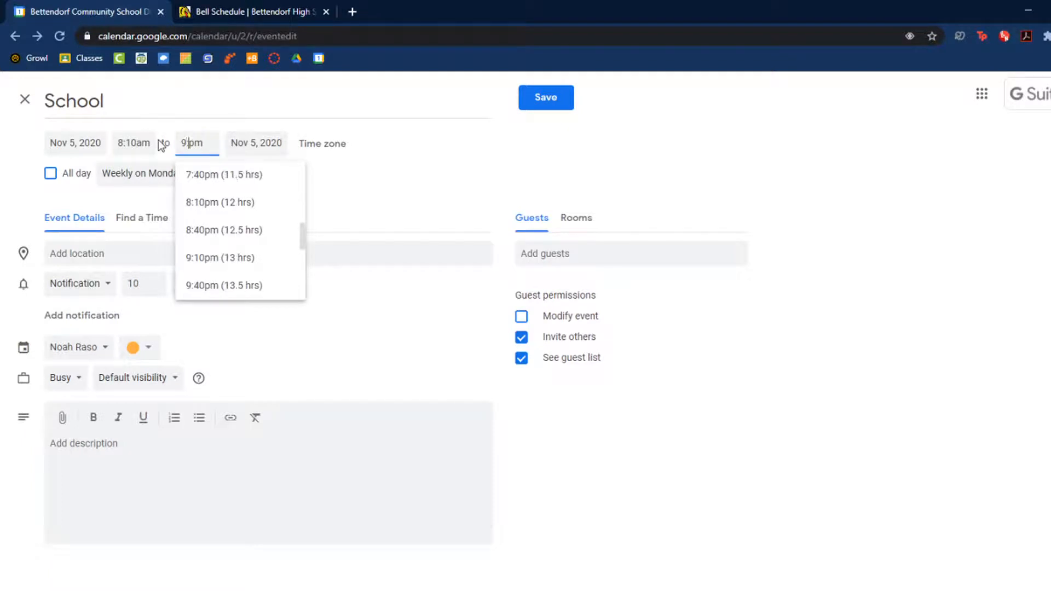
{"action": "left_click", "coordinate": [383, 175]}
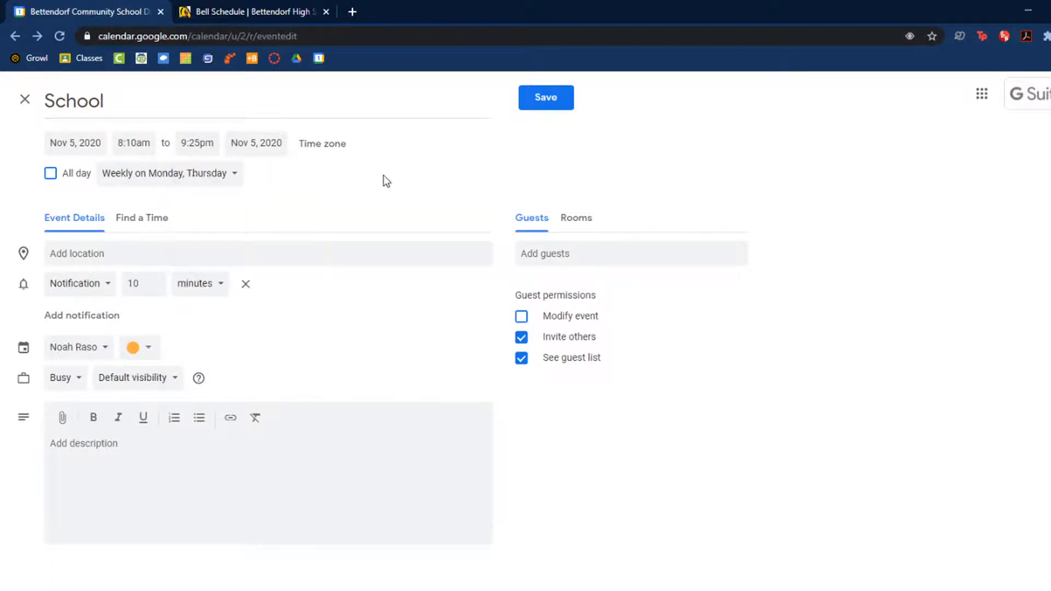
- Change the School event's color to blue and save the event
{"action": "left_click", "coordinate": [156, 352]}
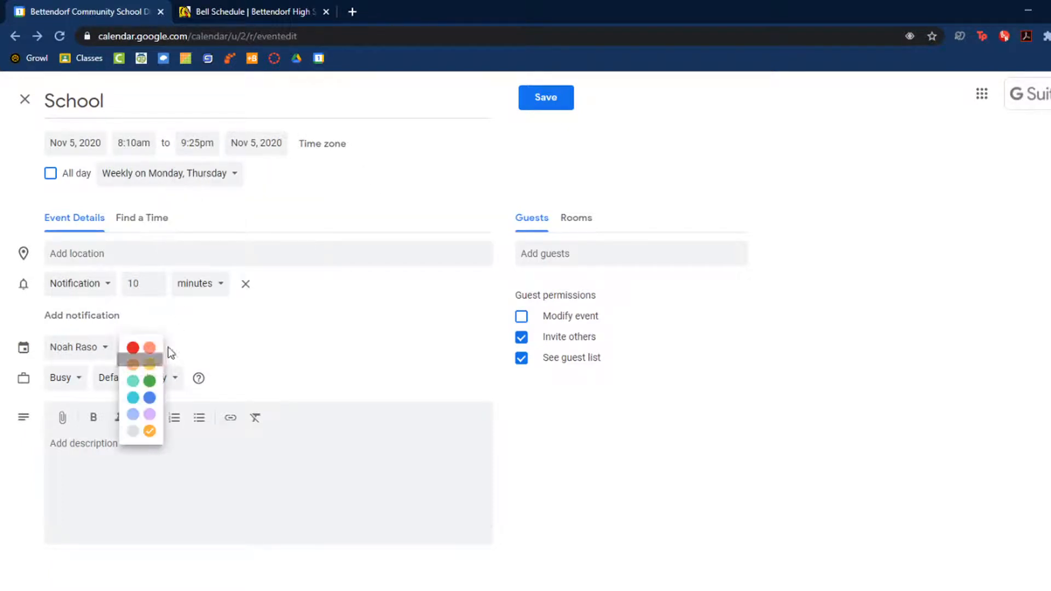
{"action": "left_click", "coordinate": [149, 398]}
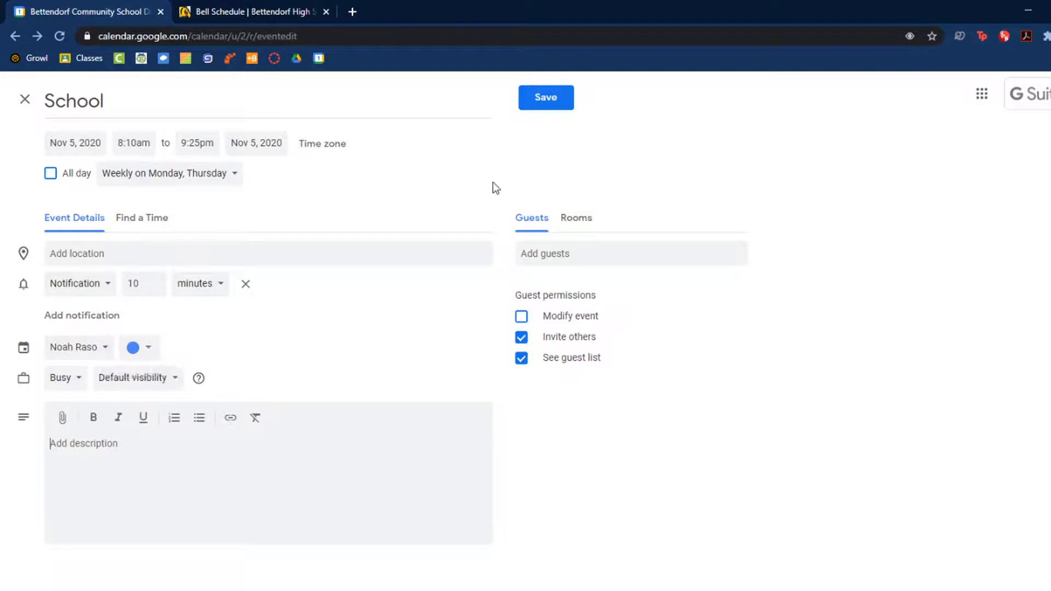
{"action": "left_click", "coordinate": [540, 111]}
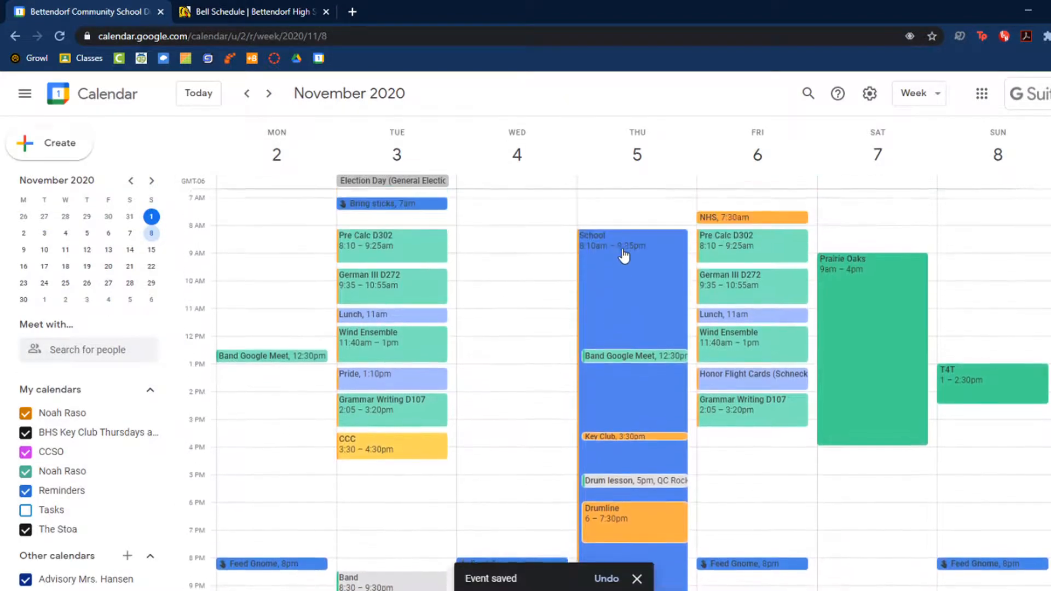
- Set the end time of Thursday, November 5's School event to 9:25am and save it for this event only
{"action": "left_click", "coordinate": [621, 249]}
{"action": "left_click", "coordinate": [436, 247]}
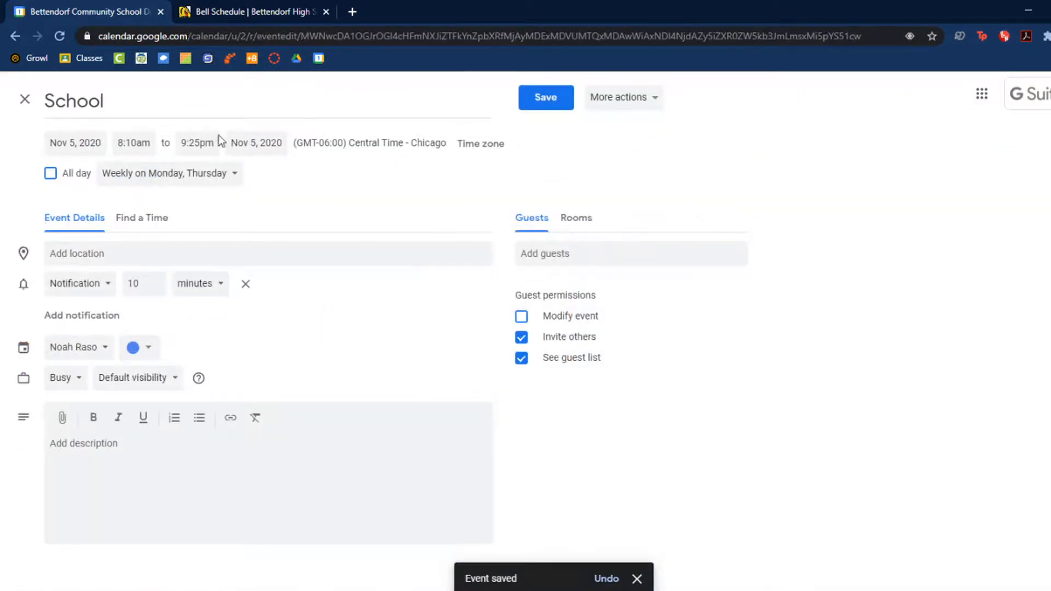
{"action": "left_click", "coordinate": [205, 141]}
{"action": "type", "text": "a"}
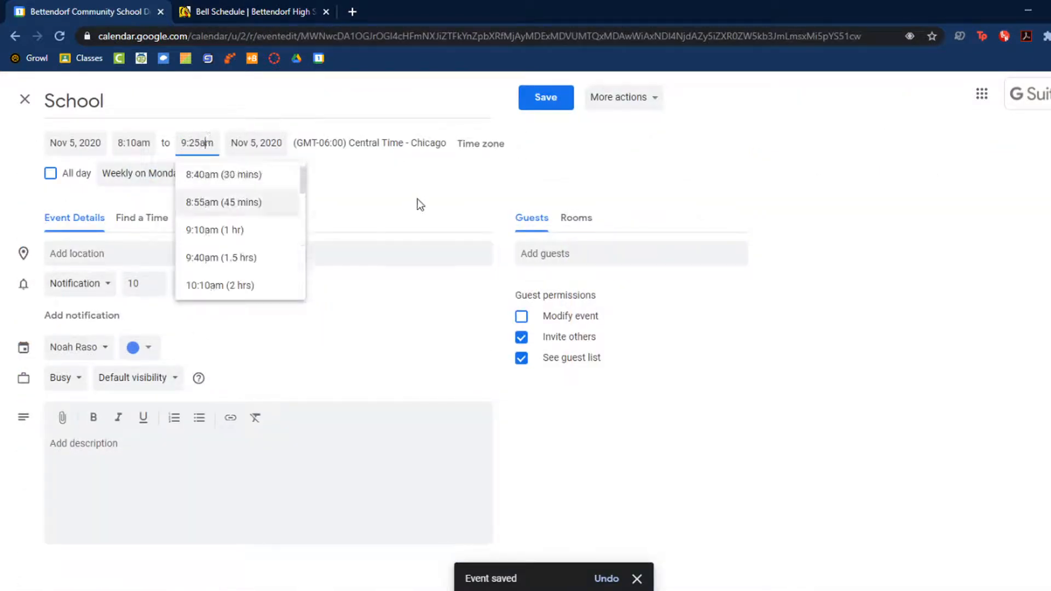
{"action": "left_click", "coordinate": [417, 198]}
{"action": "left_click", "coordinate": [545, 97]}
{"action": "left_click", "coordinate": [645, 394]}
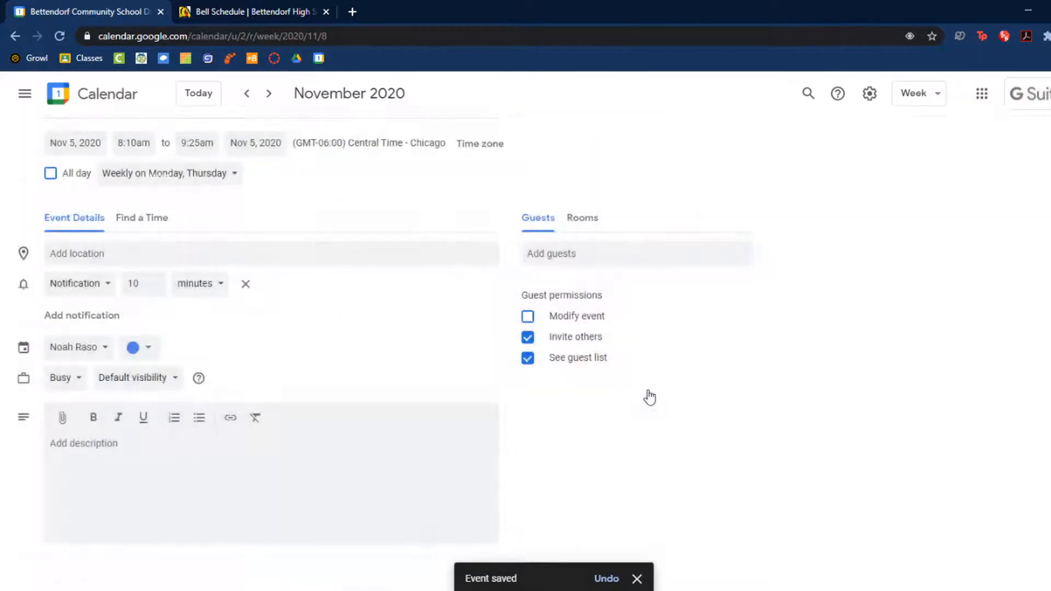
- Check the School events in the following week and review the details of the November 5 occurrence without changing them
{"action": "left_click", "coordinate": [269, 94]}
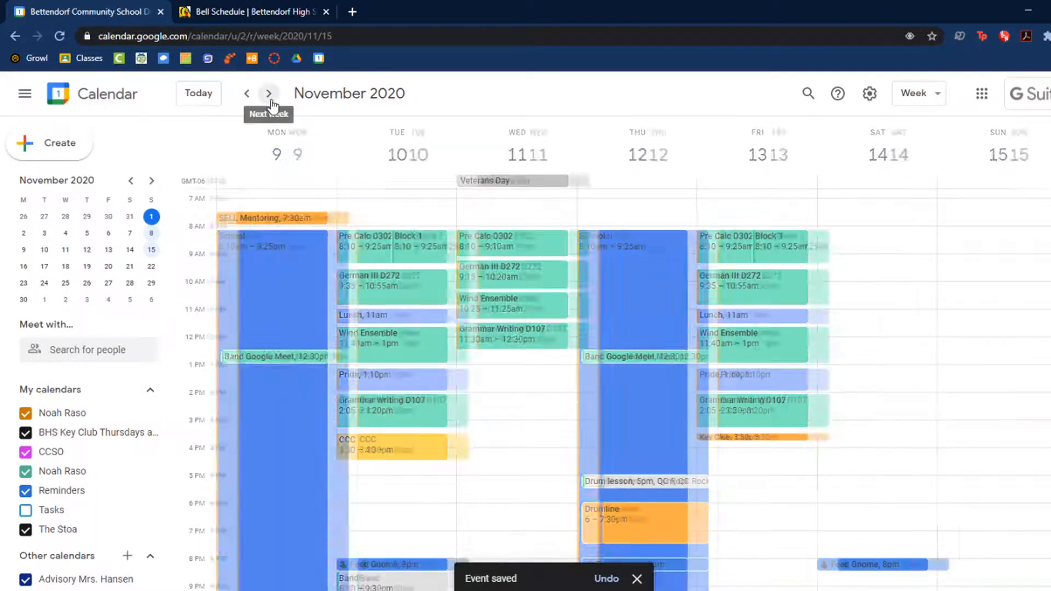
{"action": "left_click", "coordinate": [306, 248]}
{"action": "left_click", "coordinate": [246, 94]}
{"action": "left_click", "coordinate": [661, 255]}
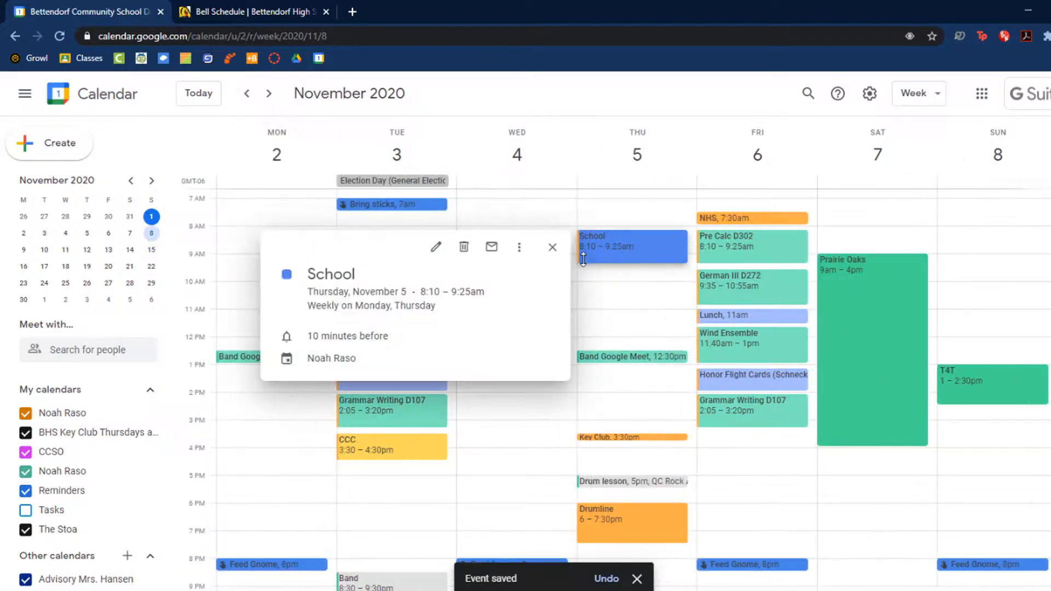
{"action": "left_click", "coordinate": [436, 246]}
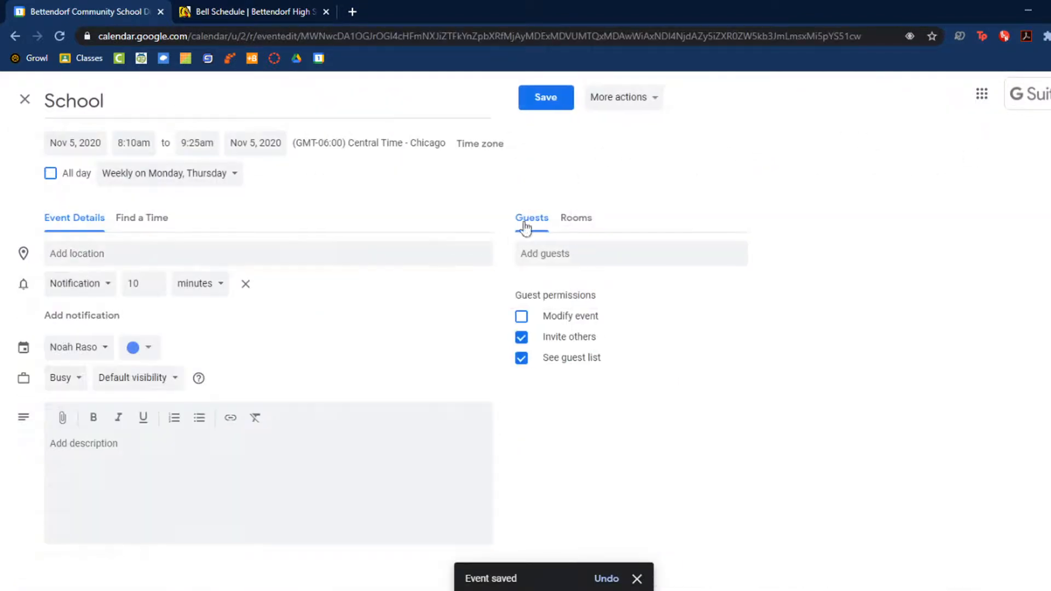
{"action": "left_click", "coordinate": [25, 99]}
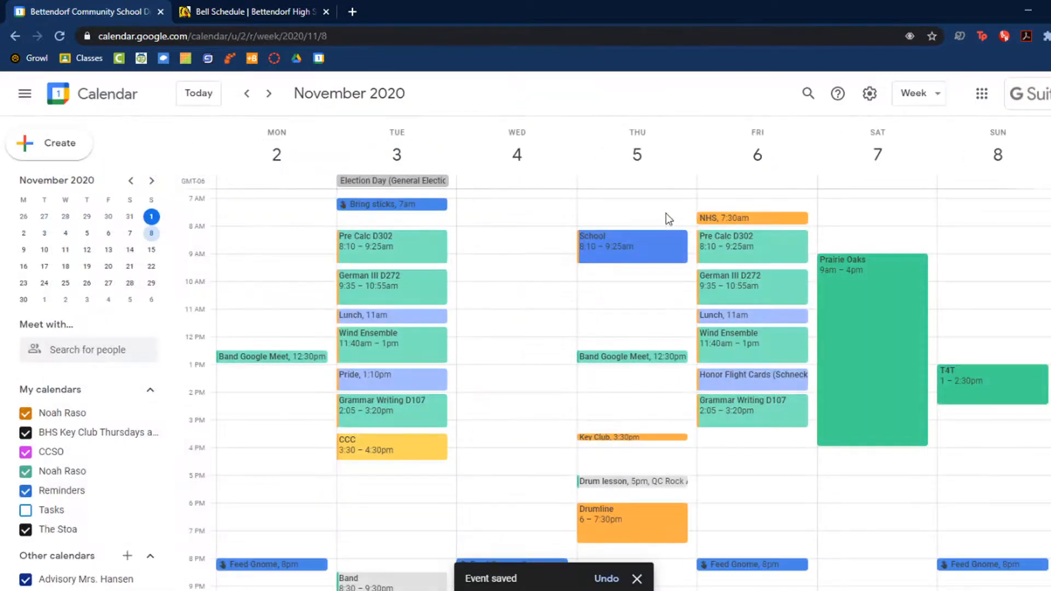
- Set the School event's end time to 9:10am and apply the change to all events in the series
{"action": "left_click", "coordinate": [623, 263]}
{"action": "left_click", "coordinate": [436, 245]}
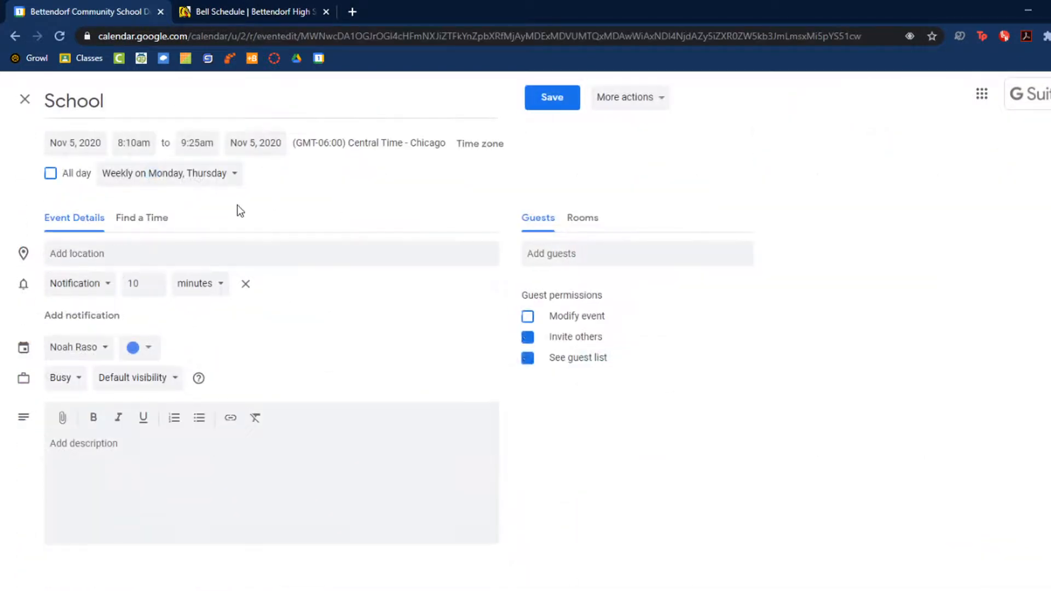
{"action": "left_click", "coordinate": [202, 144]}
{"action": "scroll", "coordinate": [235, 262], "scroll_direction": "down", "scroll_amount": 3}
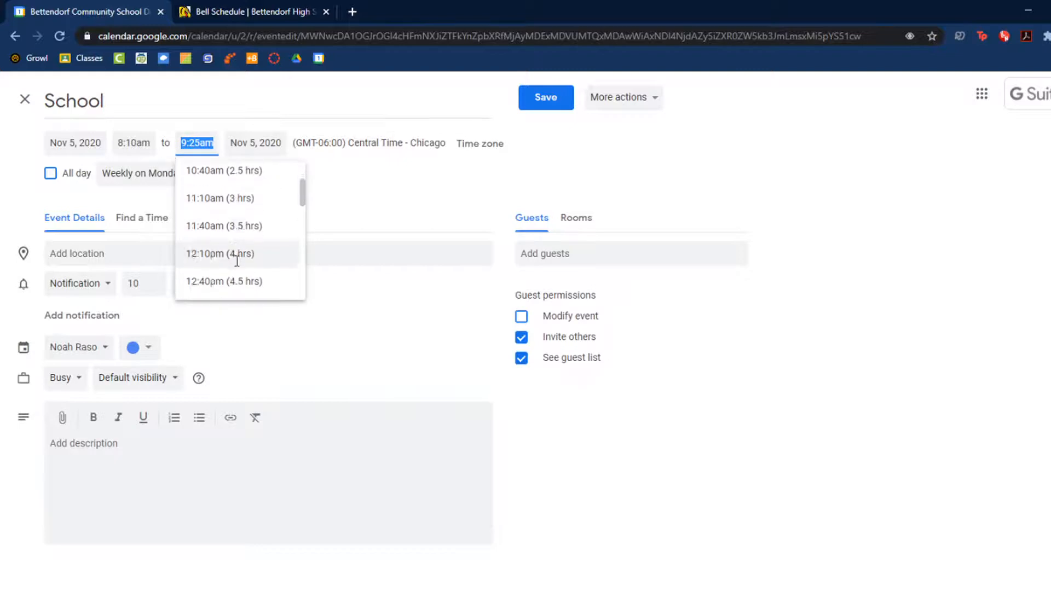
{"action": "scroll", "coordinate": [246, 230], "scroll_direction": "up", "scroll_amount": 4}
{"action": "left_click", "coordinate": [252, 217]}
{"action": "left_click", "coordinate": [546, 97]}
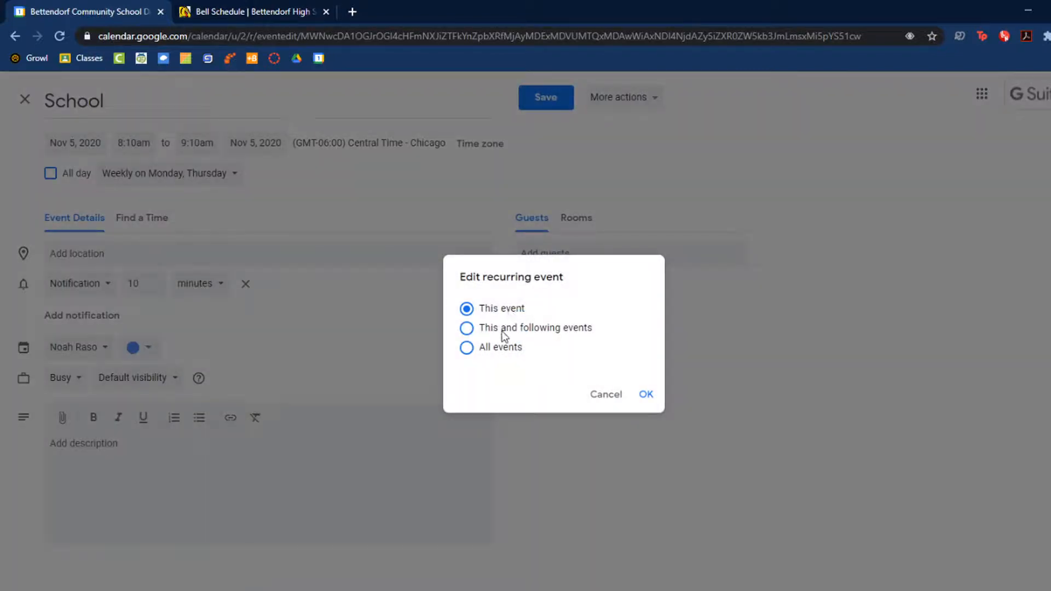
{"action": "left_click", "coordinate": [503, 330]}
{"action": "left_click", "coordinate": [496, 350]}
{"action": "left_click", "coordinate": [646, 395]}
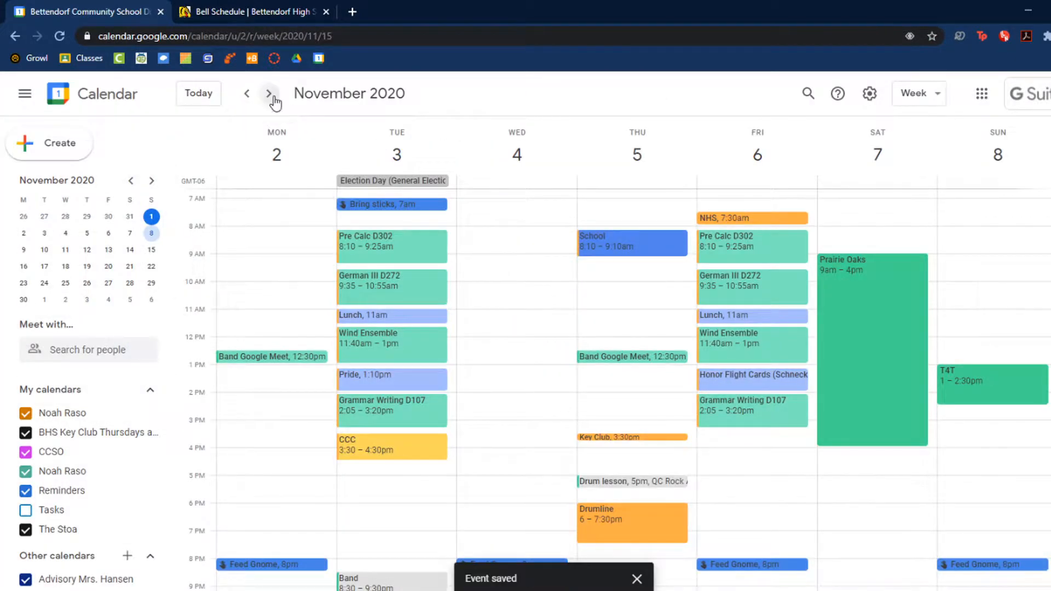
- Compare the recurring School events across this week and the next, and view the details of Monday's Band Google Meet
{"action": "left_click", "coordinate": [268, 93]}
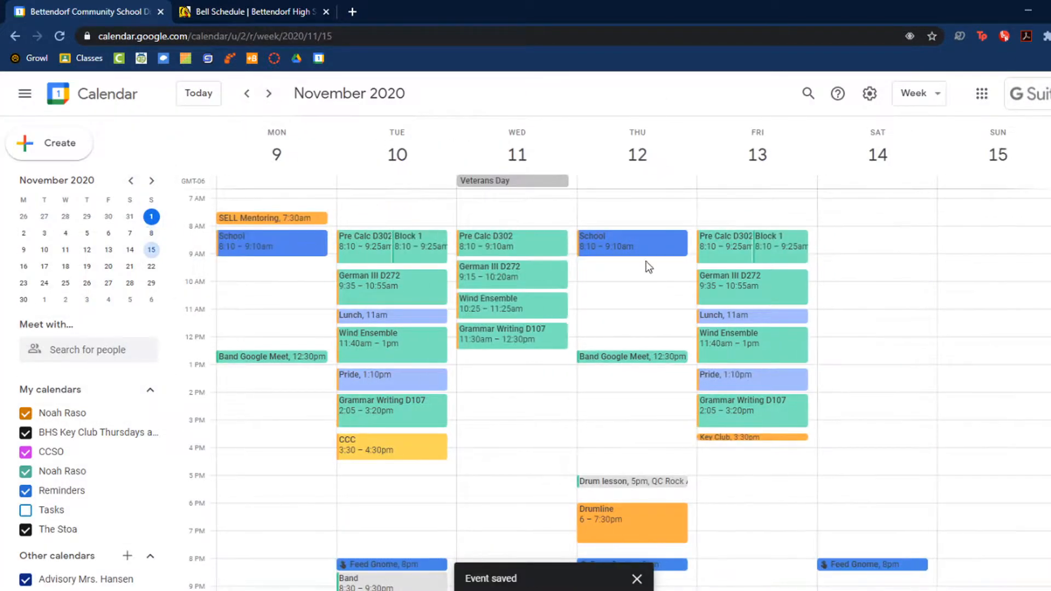
{"action": "left_click", "coordinate": [247, 94]}
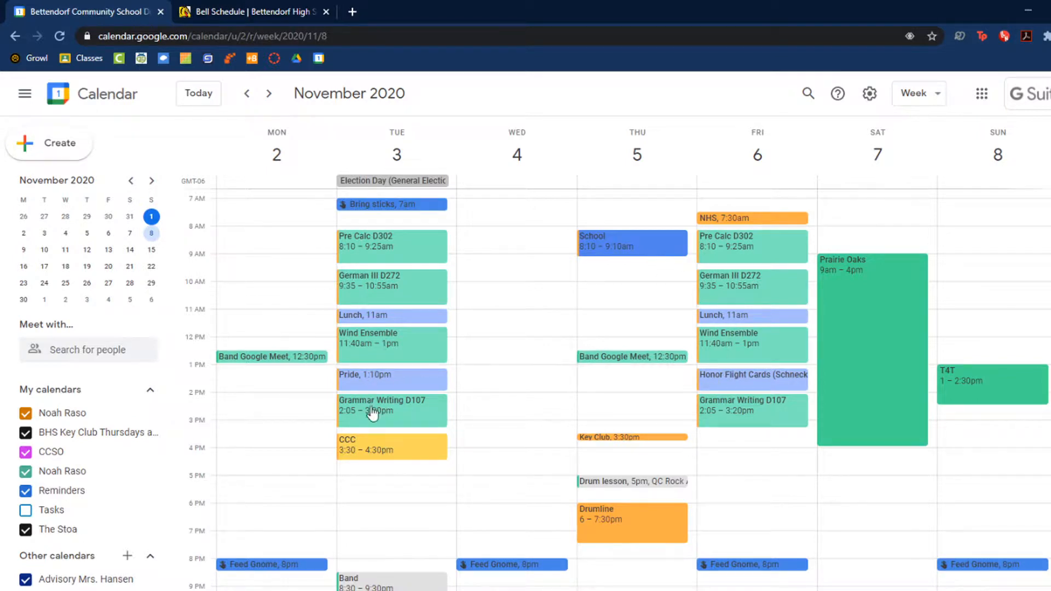
{"action": "left_click", "coordinate": [276, 359]}
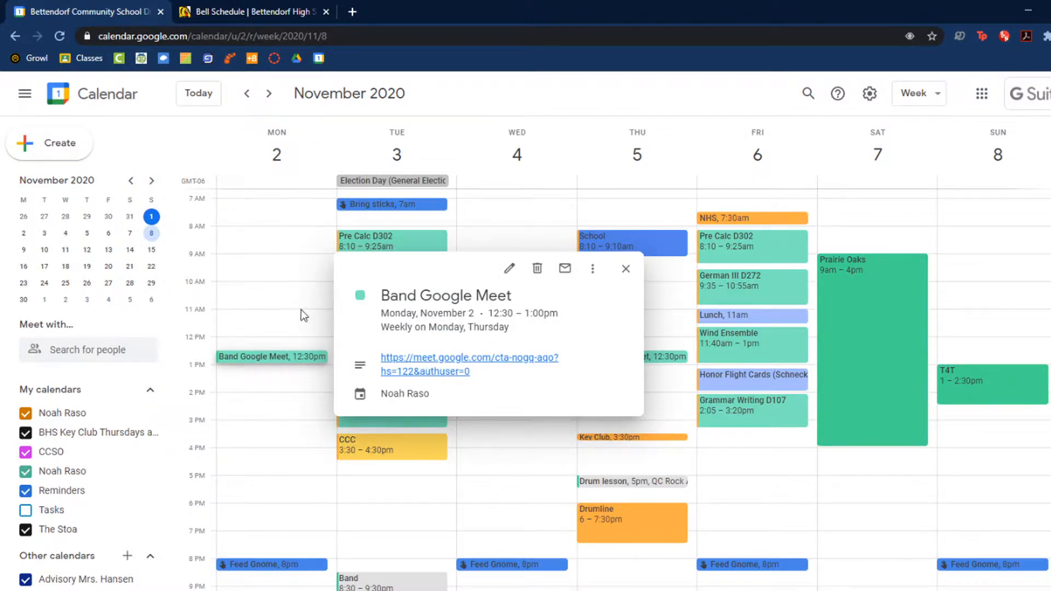
{"action": "left_click", "coordinate": [664, 357]}
{"action": "left_click", "coordinate": [269, 94]}
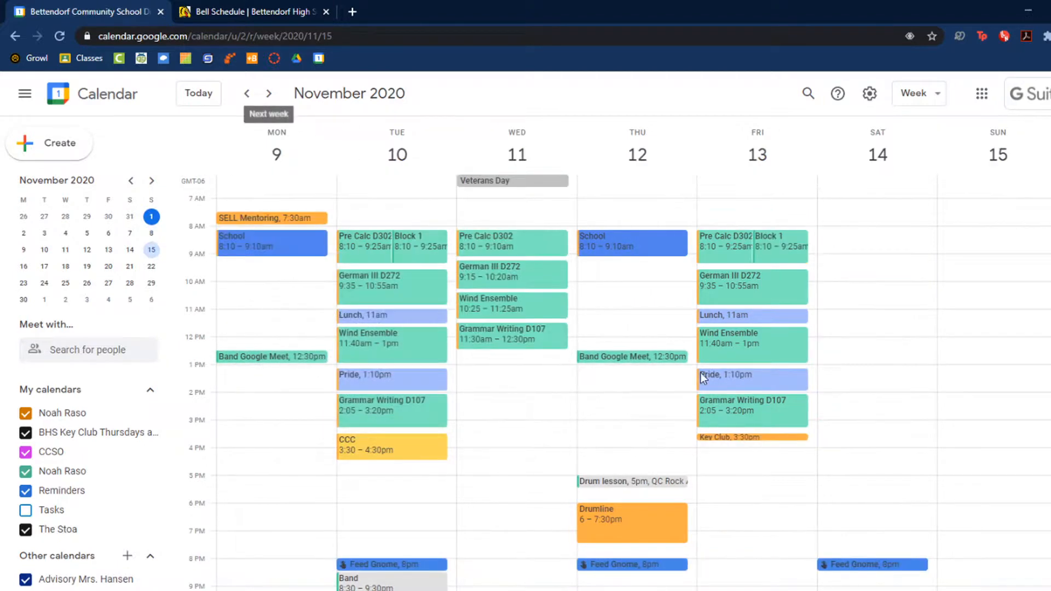
{"action": "left_click", "coordinate": [247, 93]}
{"action": "scroll", "coordinate": [605, 416], "scroll_direction": "down", "scroll_amount": 1}
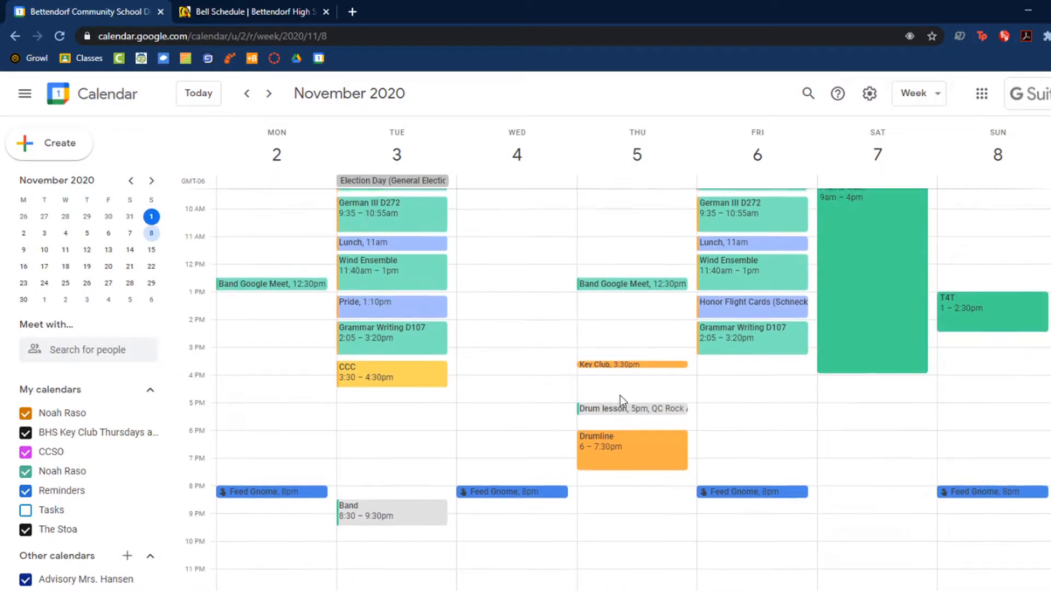
{"action": "scroll", "coordinate": [383, 449], "scroll_direction": "up", "scroll_amount": 3}
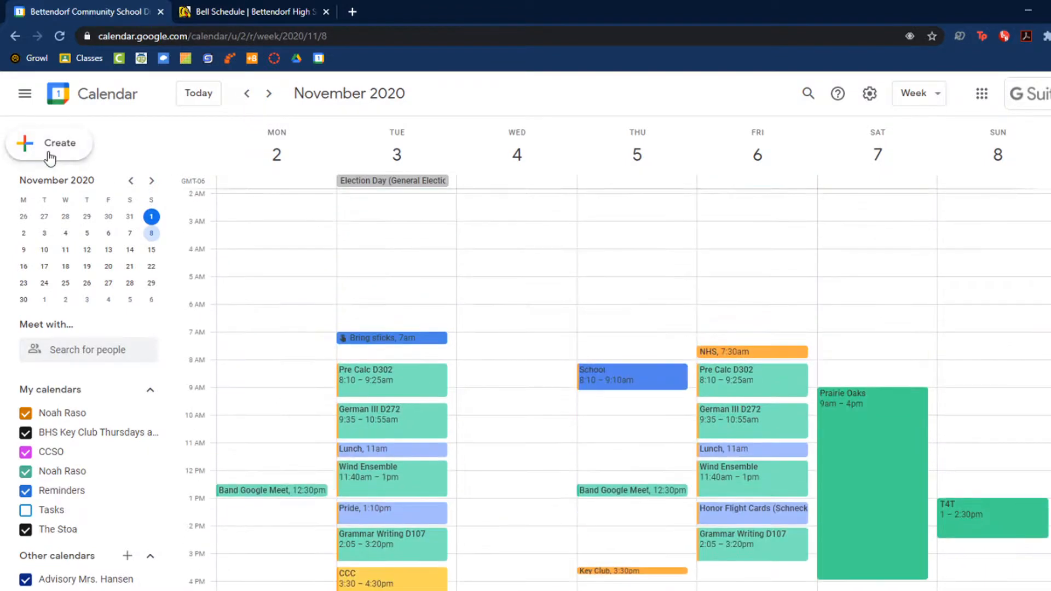
- View the reminder options for a new calendar entry and discard the entry
{"action": "left_click", "coordinate": [22, 152]}
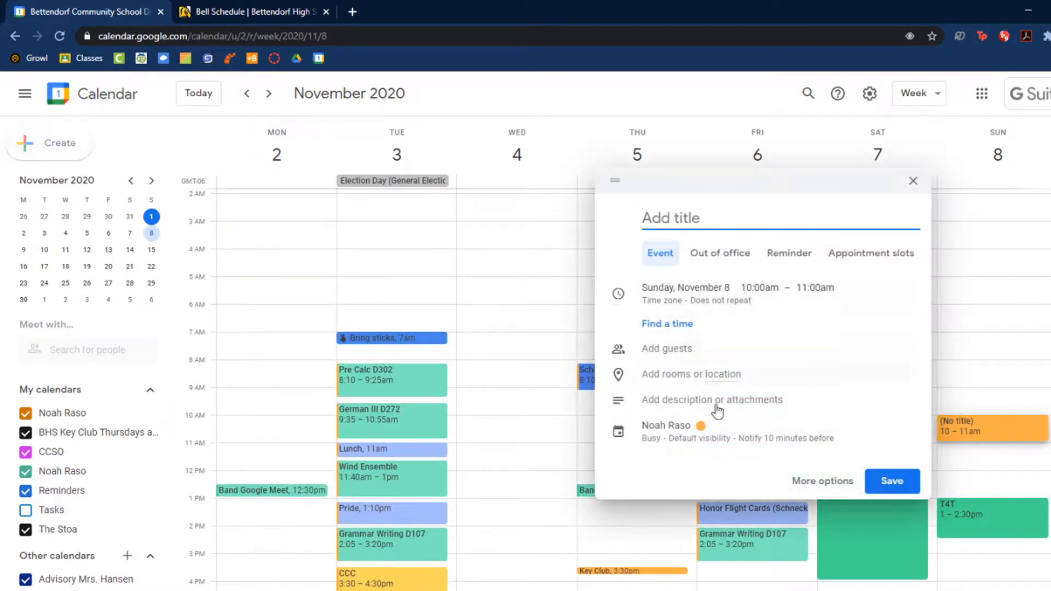
{"action": "left_click", "coordinate": [789, 253]}
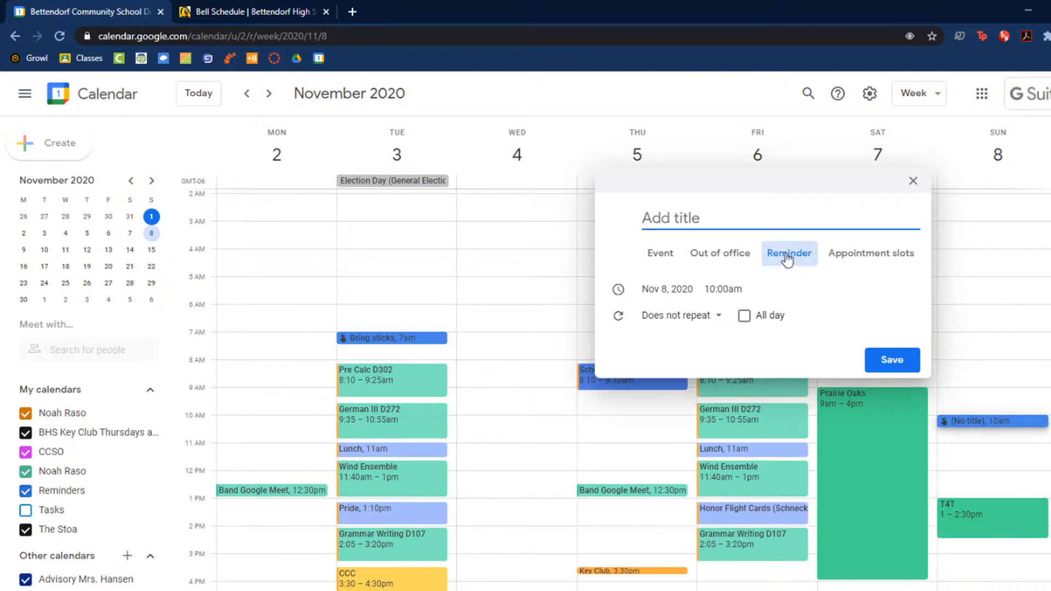
{"action": "left_click", "coordinate": [911, 184]}
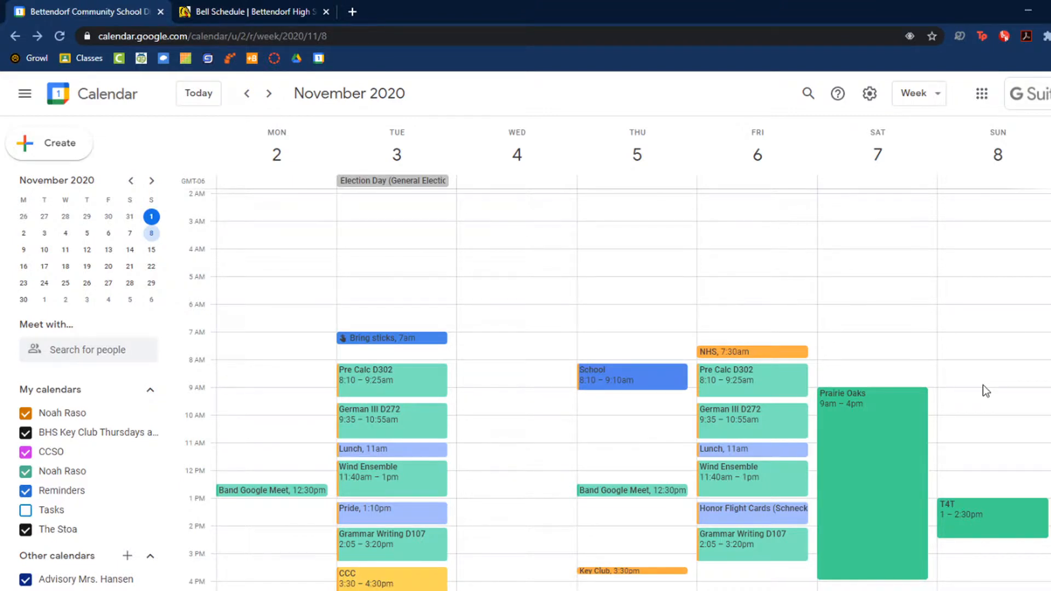
- Delete only the Tuesday, November 10 occurrence of the recurring Block 1 event in the following week
{"action": "scroll", "coordinate": [890, 446], "scroll_direction": "down", "scroll_amount": 3}
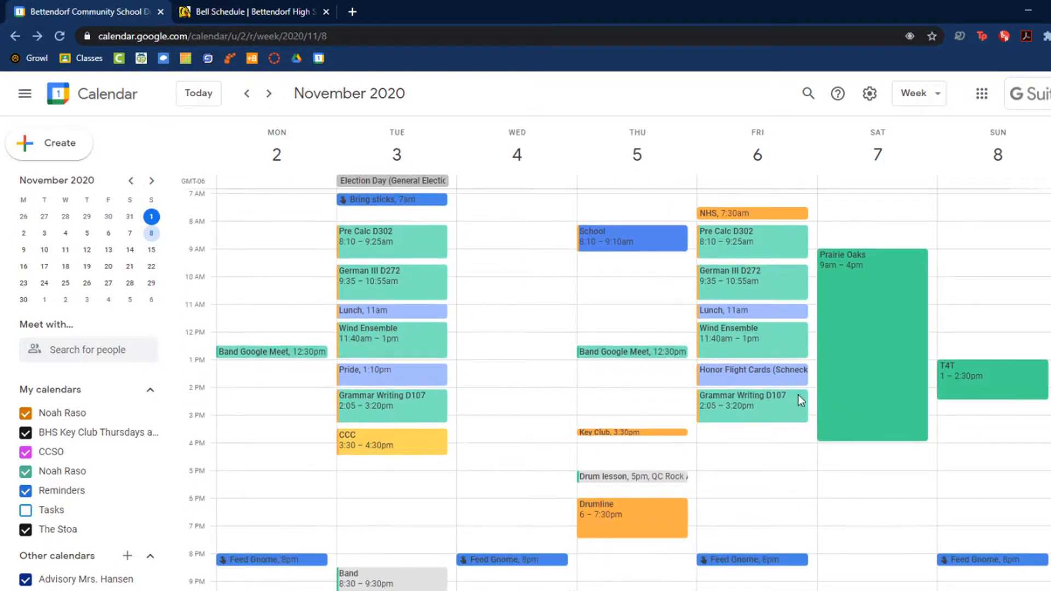
{"action": "scroll", "coordinate": [722, 387], "scroll_direction": "down", "scroll_amount": 2}
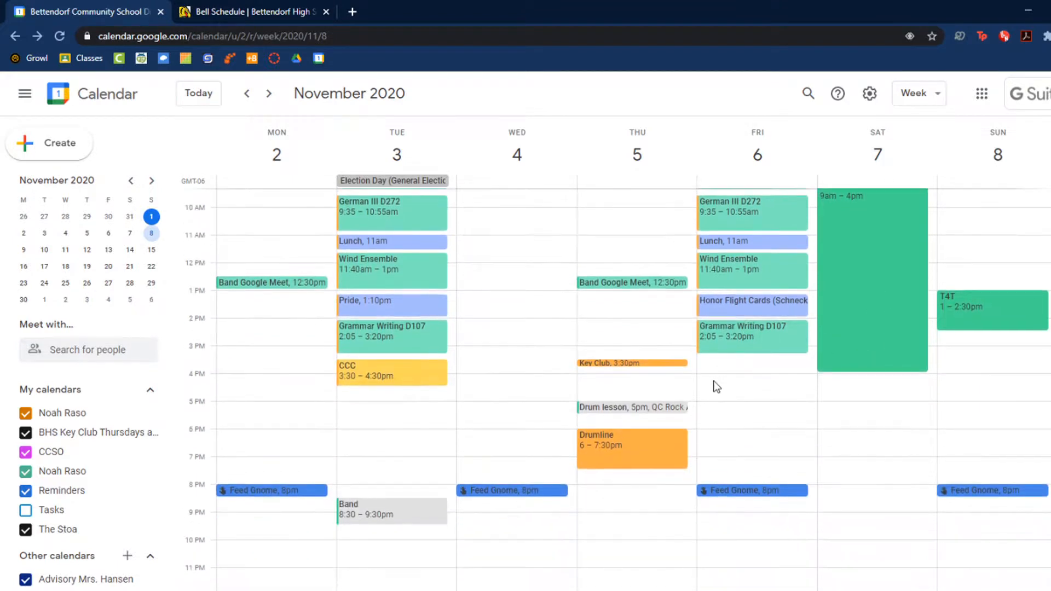
{"action": "left_click", "coordinate": [268, 93]}
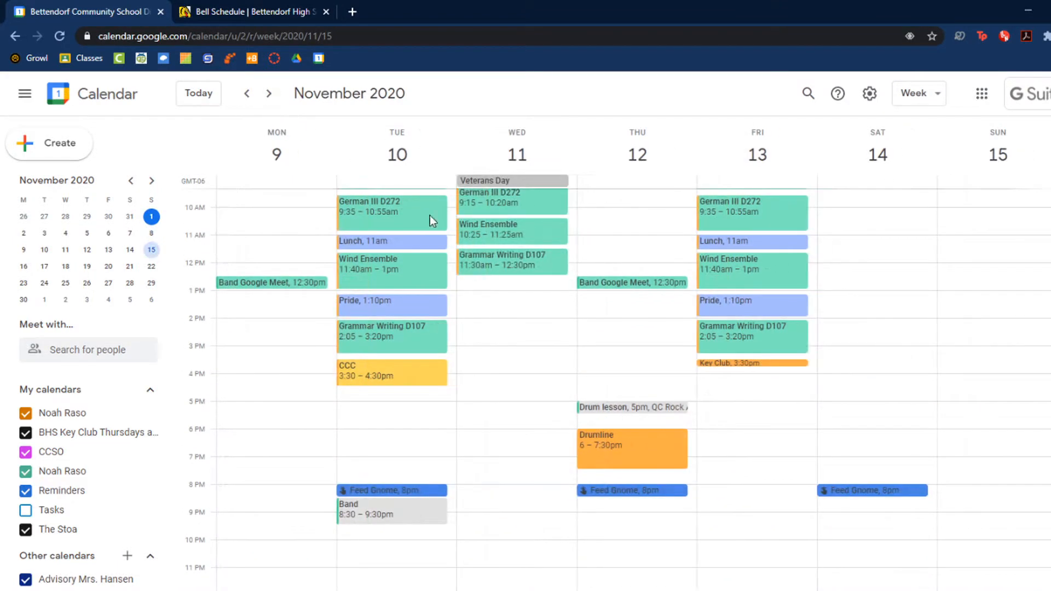
{"action": "scroll", "coordinate": [475, 266], "scroll_direction": "up", "scroll_amount": 2}
{"action": "left_click", "coordinate": [417, 240]}
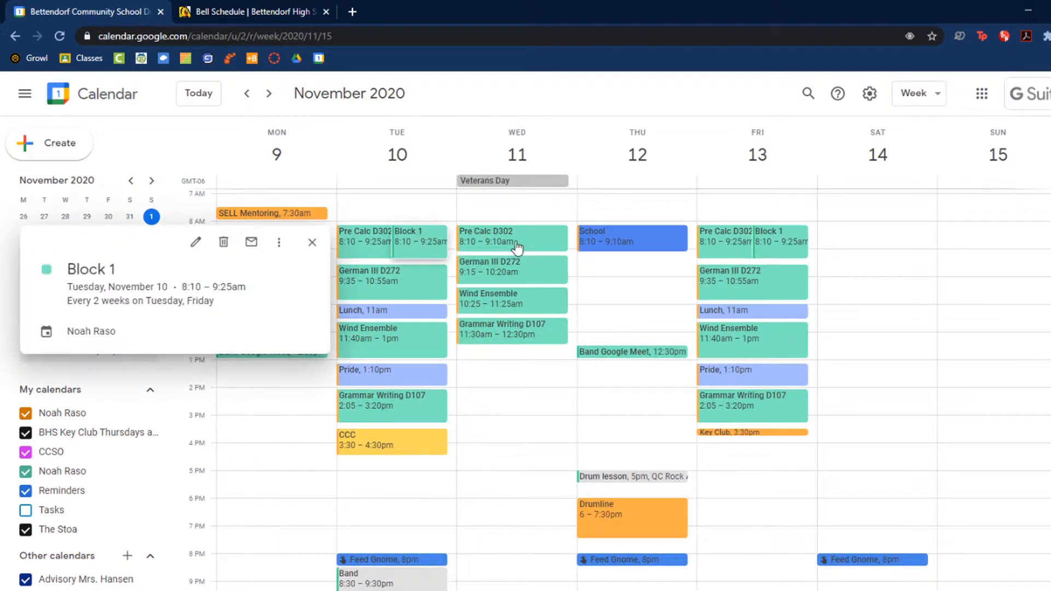
{"action": "left_click", "coordinate": [223, 243]}
{"action": "left_click", "coordinate": [646, 393]}
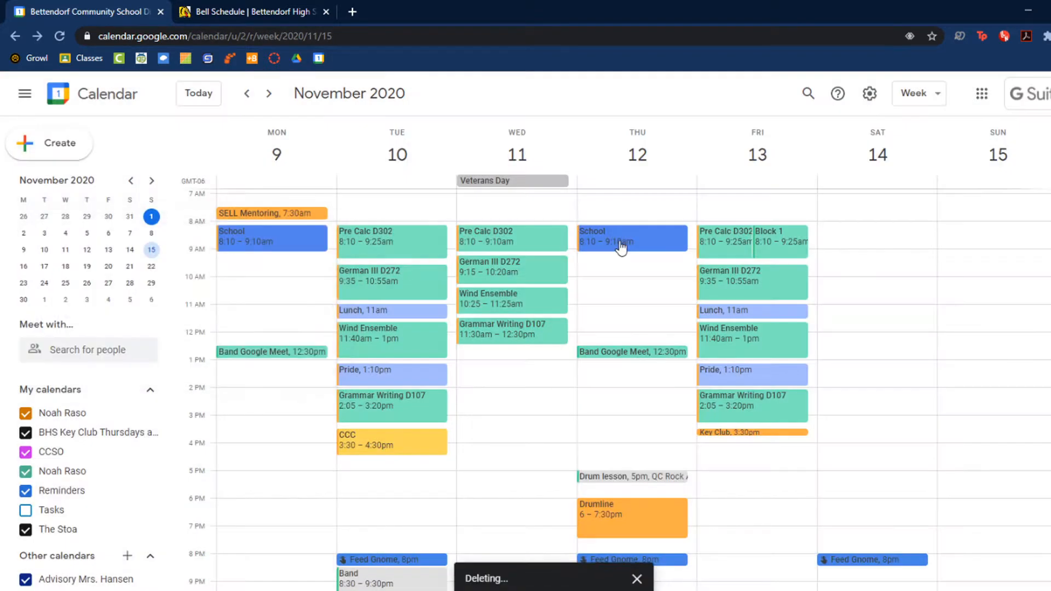
- Delete all events in the recurring Block 1 series, starting from its Friday, November 13 occurrence
{"action": "left_click", "coordinate": [615, 242]}
{"action": "left_click", "coordinate": [551, 243]}
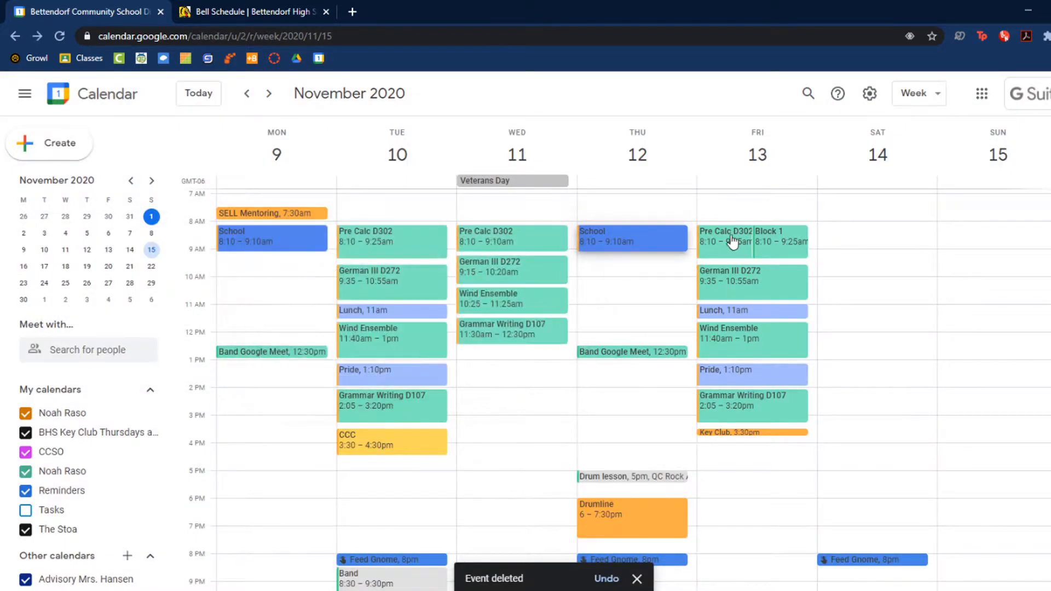
{"action": "left_click", "coordinate": [777, 241]}
{"action": "left_click", "coordinate": [584, 242]}
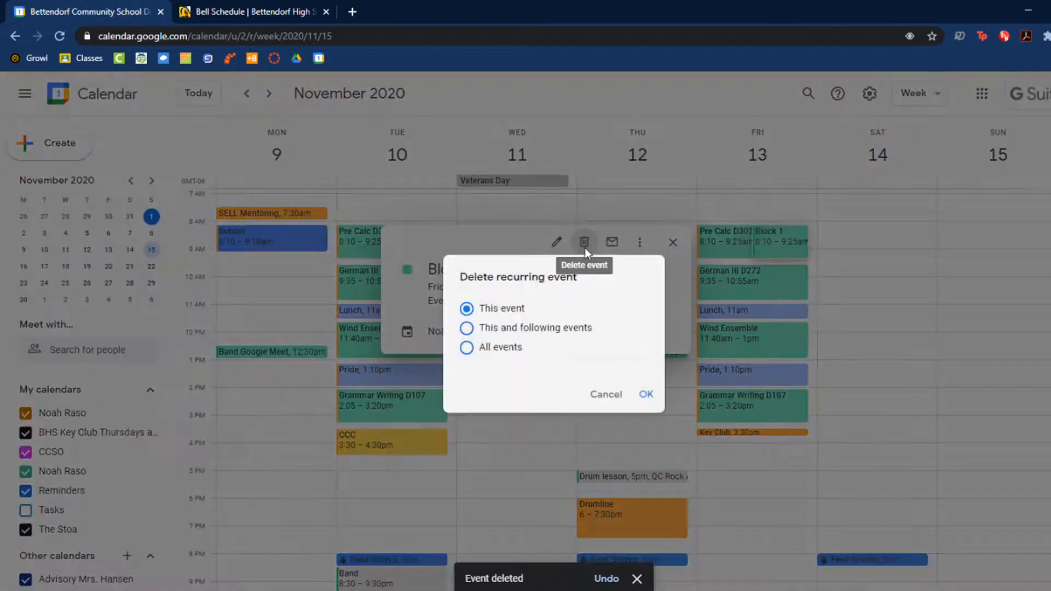
{"action": "left_click", "coordinate": [542, 328]}
{"action": "left_click", "coordinate": [492, 347]}
{"action": "left_click", "coordinate": [646, 394]}
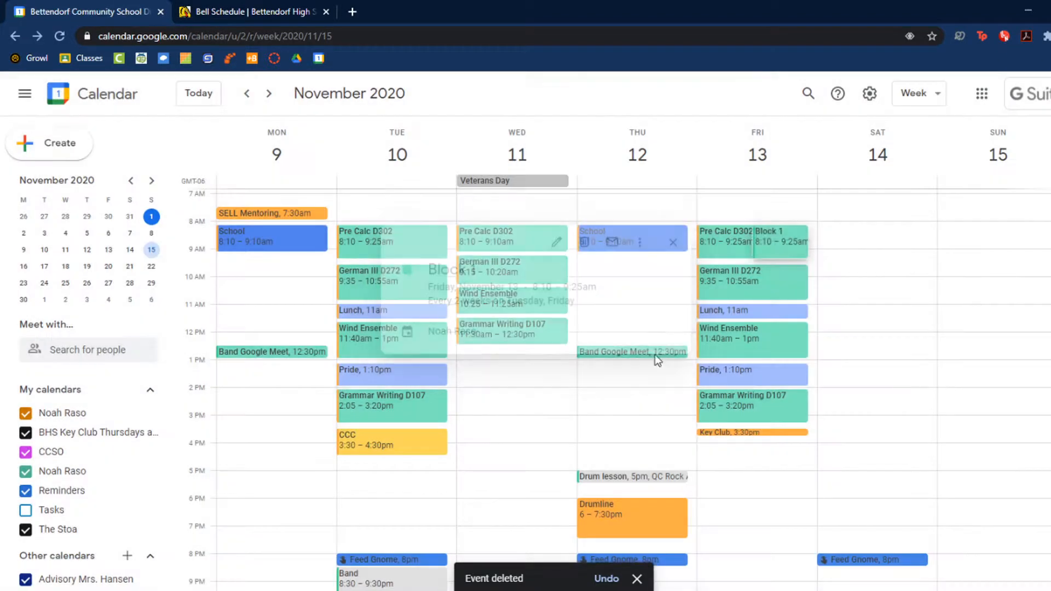
- Delete all events in the recurring School series from its Thursday, November 12 occurrence
{"action": "left_click", "coordinate": [625, 245]}
{"action": "left_click", "coordinate": [464, 241]}
{"action": "left_click", "coordinate": [523, 350]}
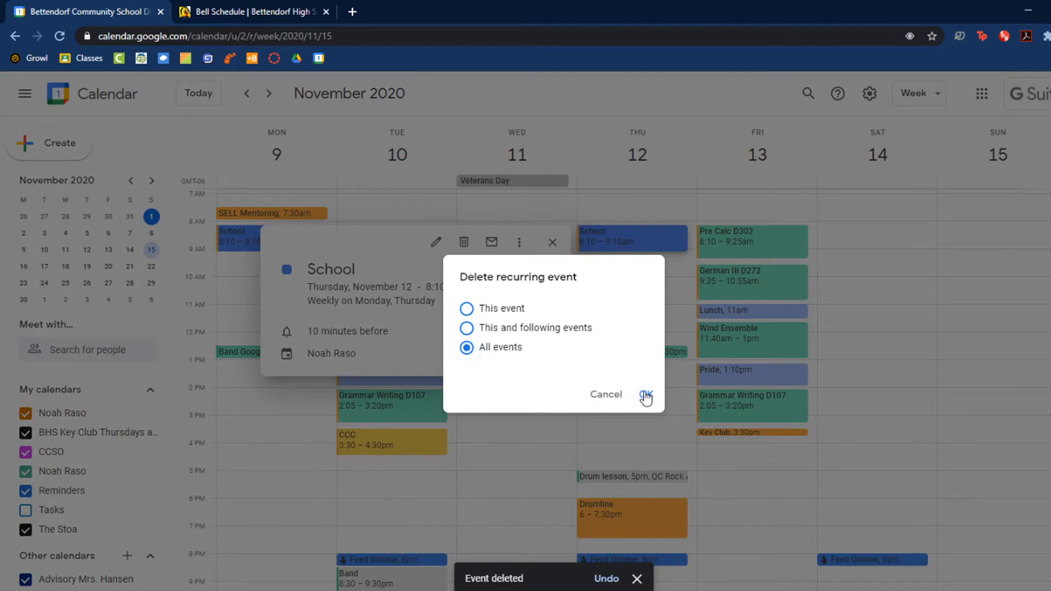
{"action": "left_click", "coordinate": [646, 394]}
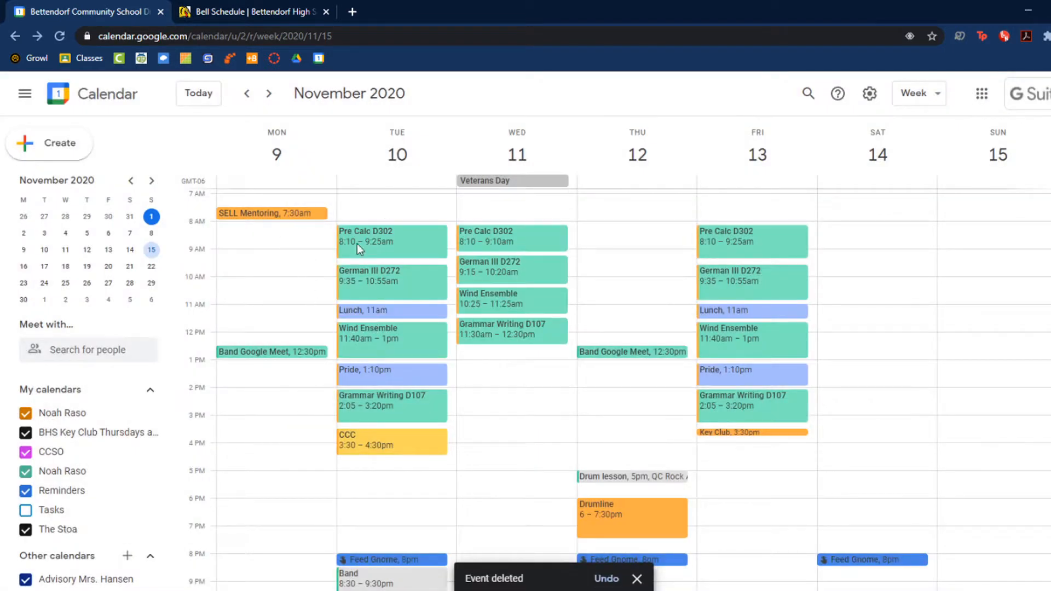
- View the details of Tuesday's Band and CCC events without changing them
{"action": "scroll", "coordinate": [520, 339], "scroll_direction": "down", "scroll_amount": 1}
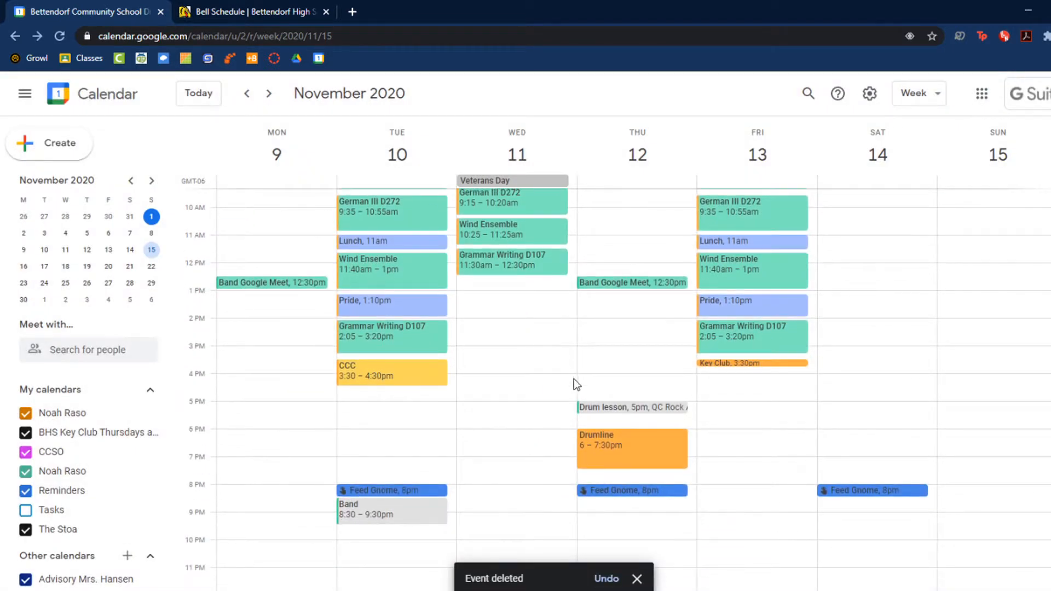
{"action": "scroll", "coordinate": [544, 403], "scroll_direction": "up", "scroll_amount": 2}
{"action": "scroll", "coordinate": [553, 396], "scroll_direction": "down", "scroll_amount": 2}
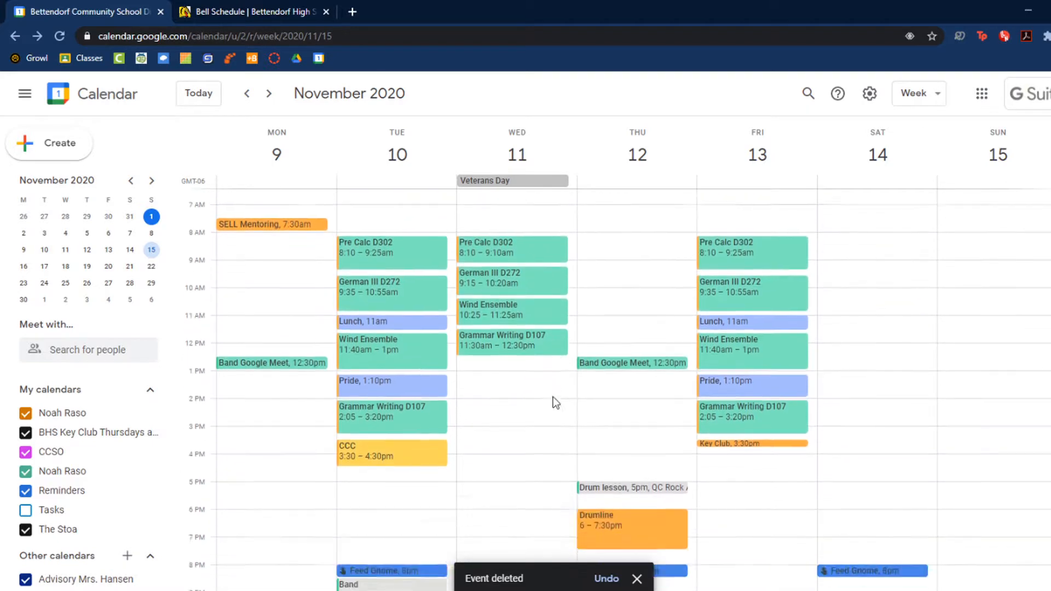
{"action": "left_click", "coordinate": [394, 507]}
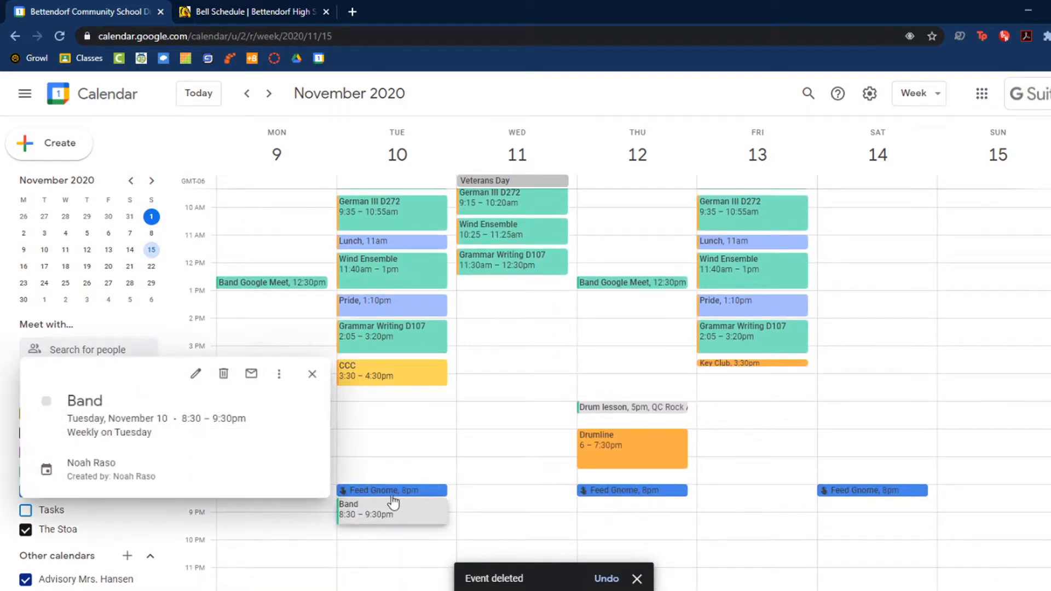
{"action": "left_click", "coordinate": [397, 375]}
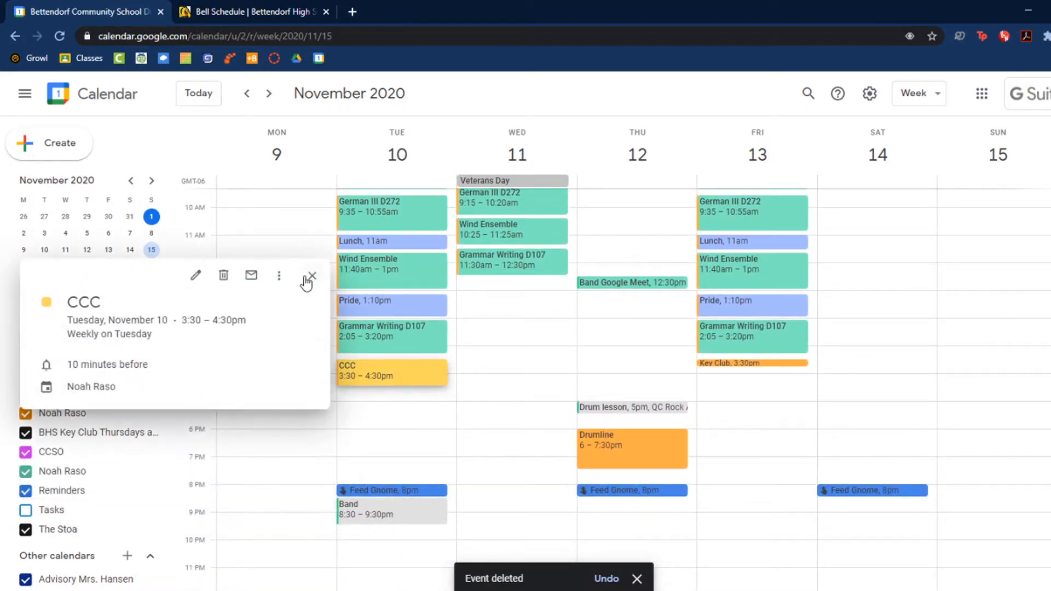
{"action": "left_click", "coordinate": [308, 277]}
- Review the week of November 16, then return to the week of November 2 and look over its full schedule
{"action": "scroll", "coordinate": [493, 248], "scroll_direction": "up", "scroll_amount": 3}
{"action": "left_click", "coordinate": [266, 92]}
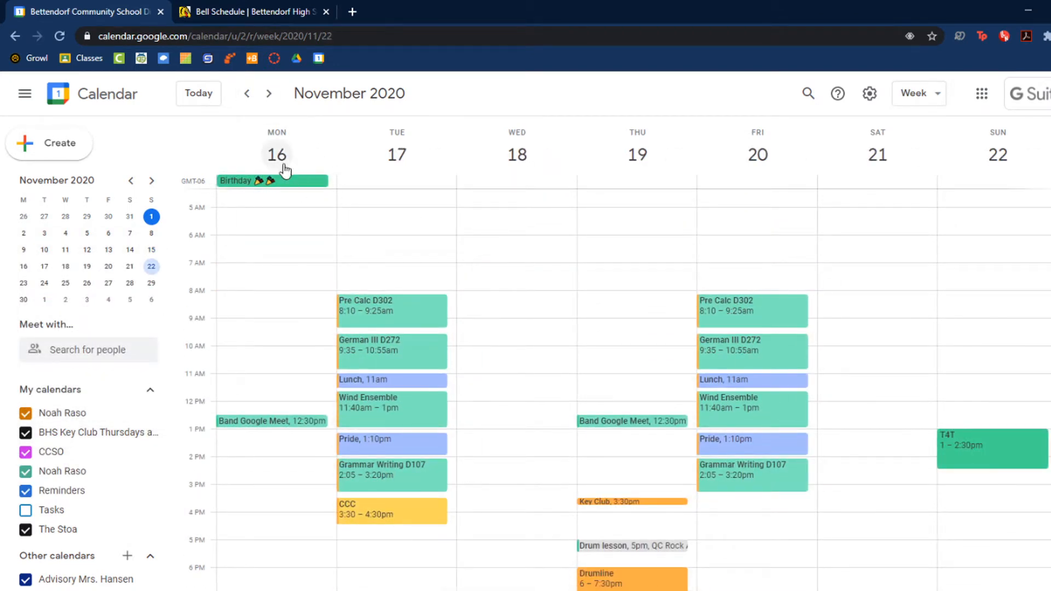
{"action": "left_click", "coordinate": [247, 94]}
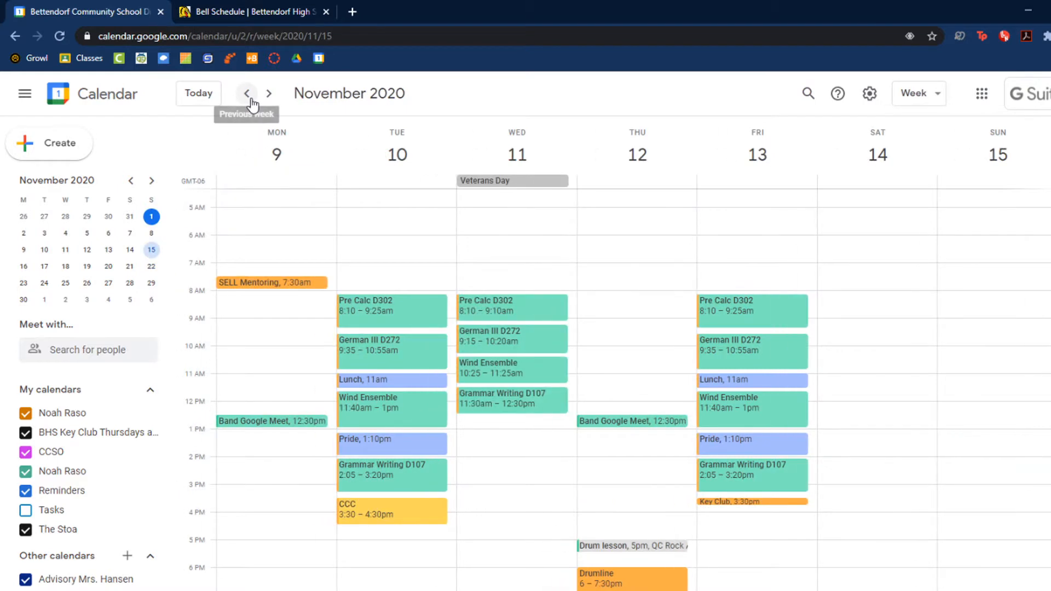
{"action": "left_click", "coordinate": [248, 93]}
{"action": "scroll", "coordinate": [689, 325], "scroll_direction": "down", "scroll_amount": 3}
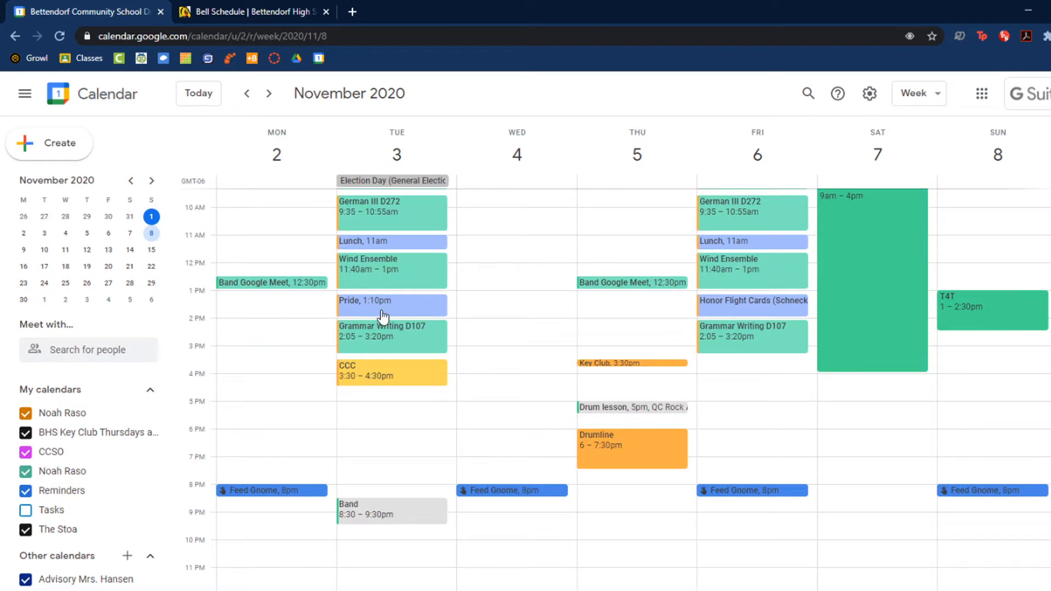
{"action": "scroll", "coordinate": [803, 291], "scroll_direction": "up", "scroll_amount": 3}
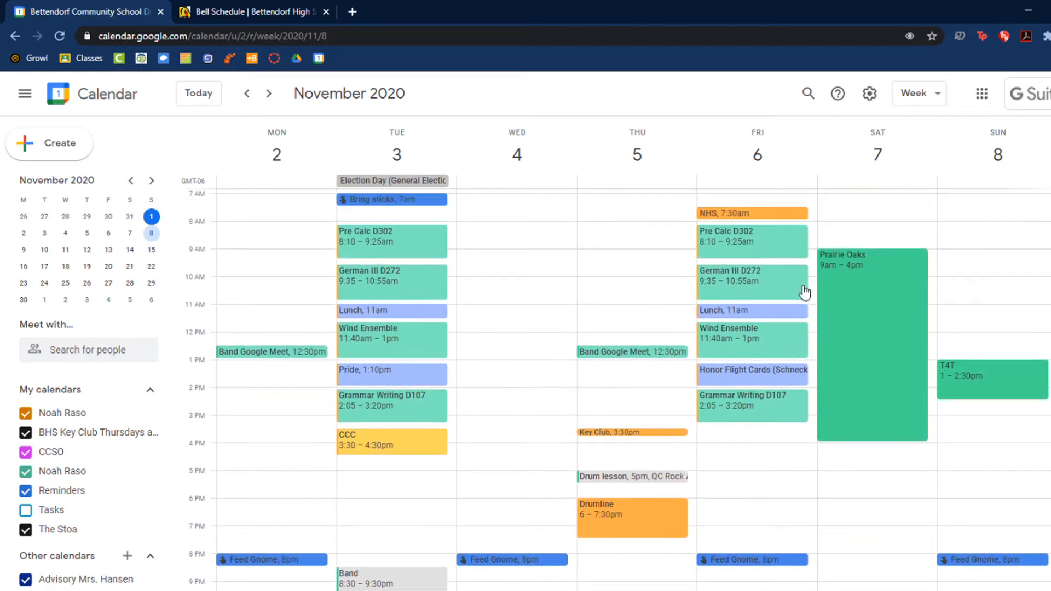
{"action": "scroll", "coordinate": [684, 306], "scroll_direction": "down", "scroll_amount": 2}
{"action": "scroll", "coordinate": [596, 316], "scroll_direction": "down", "scroll_amount": 1}
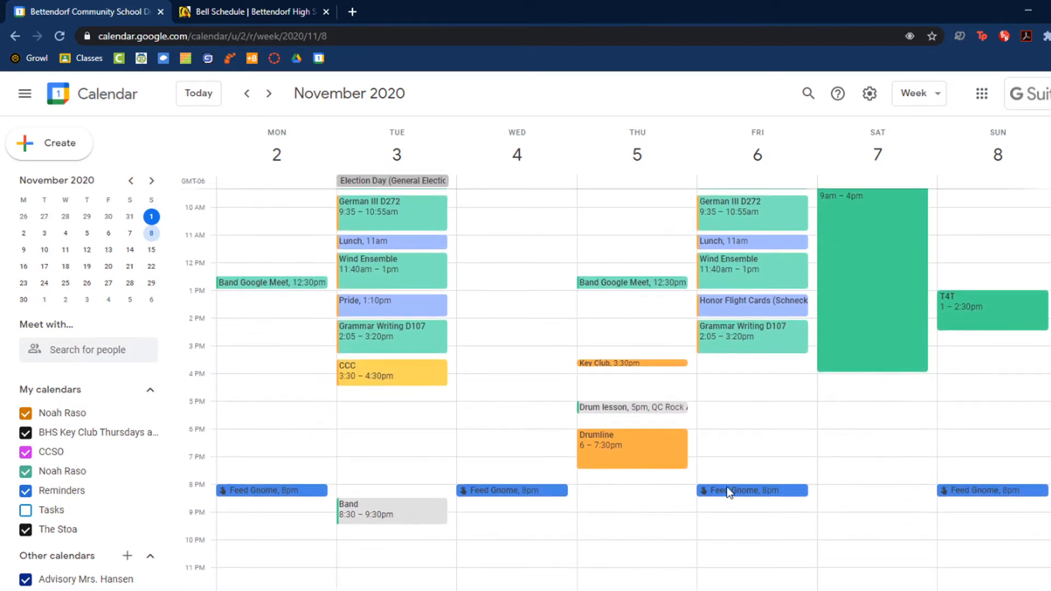
{"action": "scroll", "coordinate": [463, 449], "scroll_direction": "up", "scroll_amount": 5}
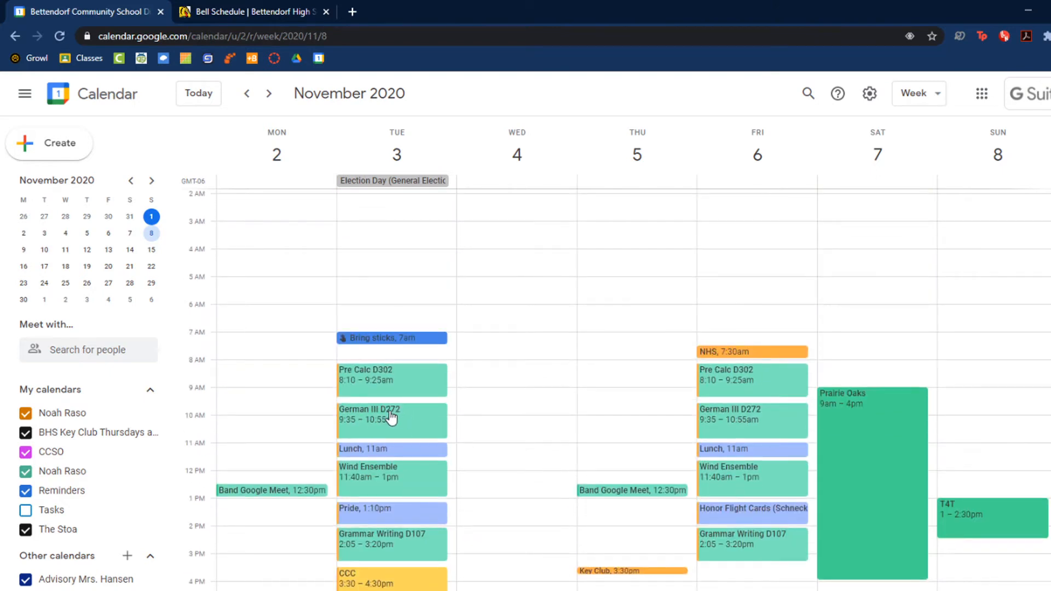